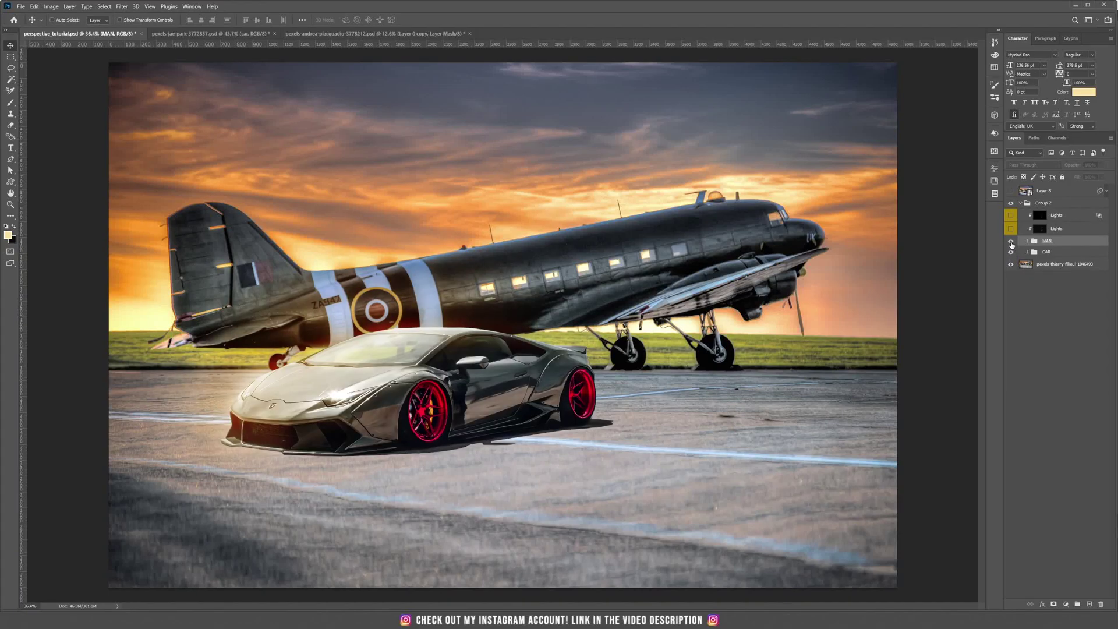
# Show the MAN group, the man's lighting and the overall Lights layer to preview the composite
pyautogui.click(1012, 240)
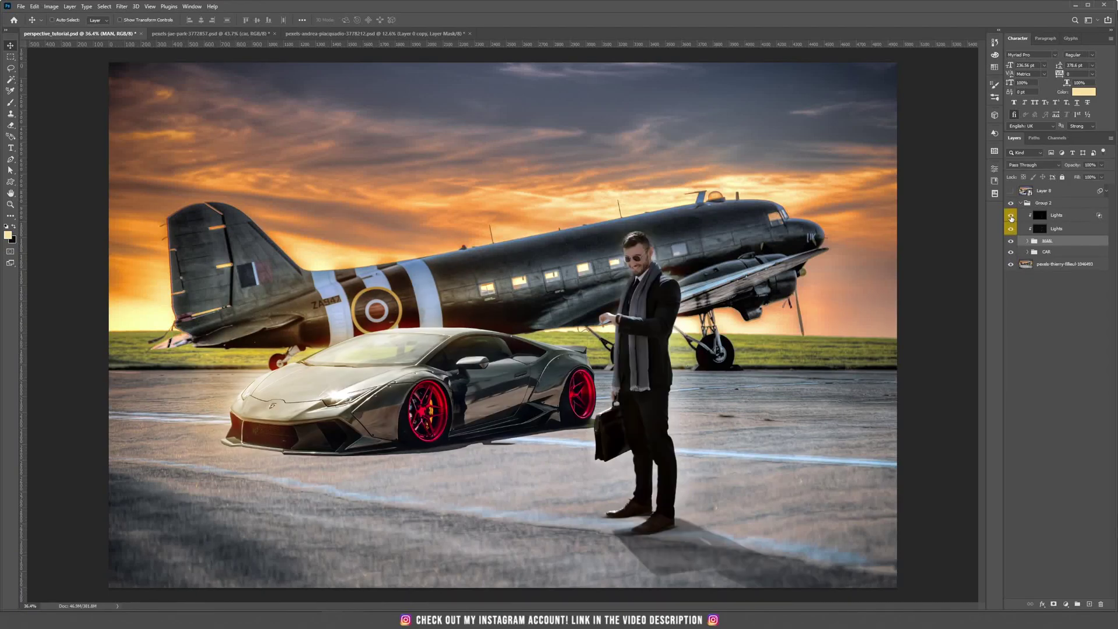
pyautogui.click(1011, 215)
pyautogui.click(1011, 191)
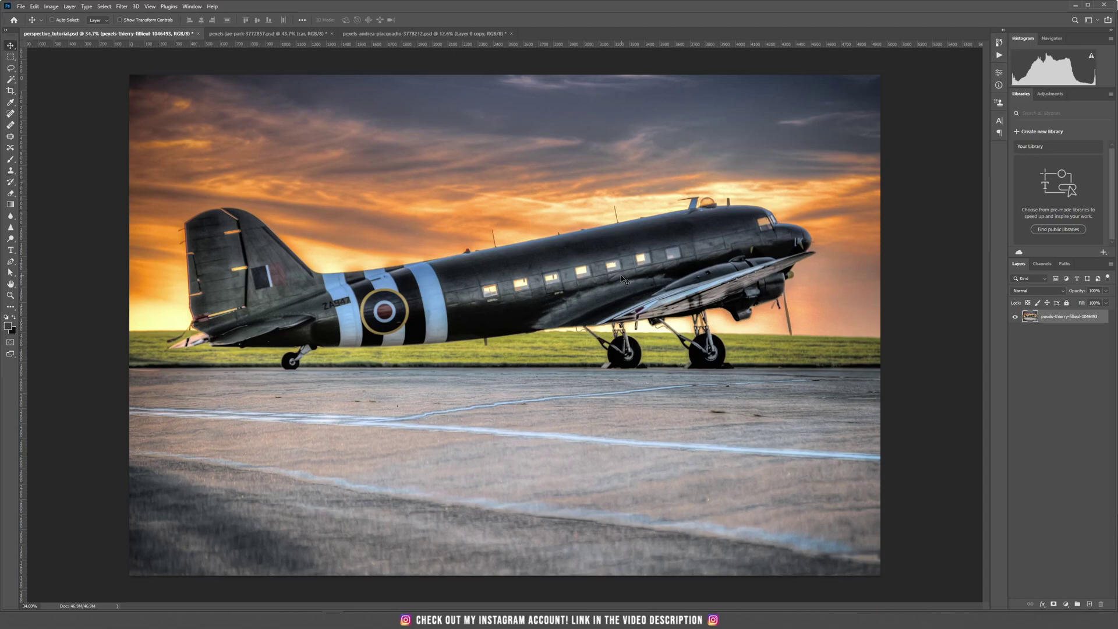
pyautogui.click(1090, 604)
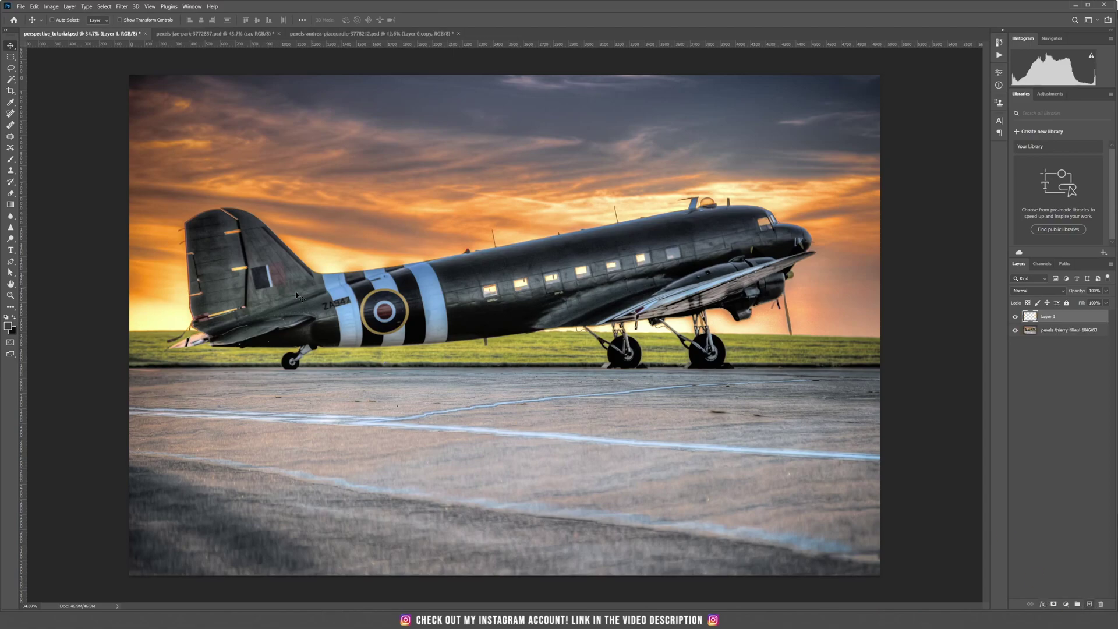
pyautogui.press('b')
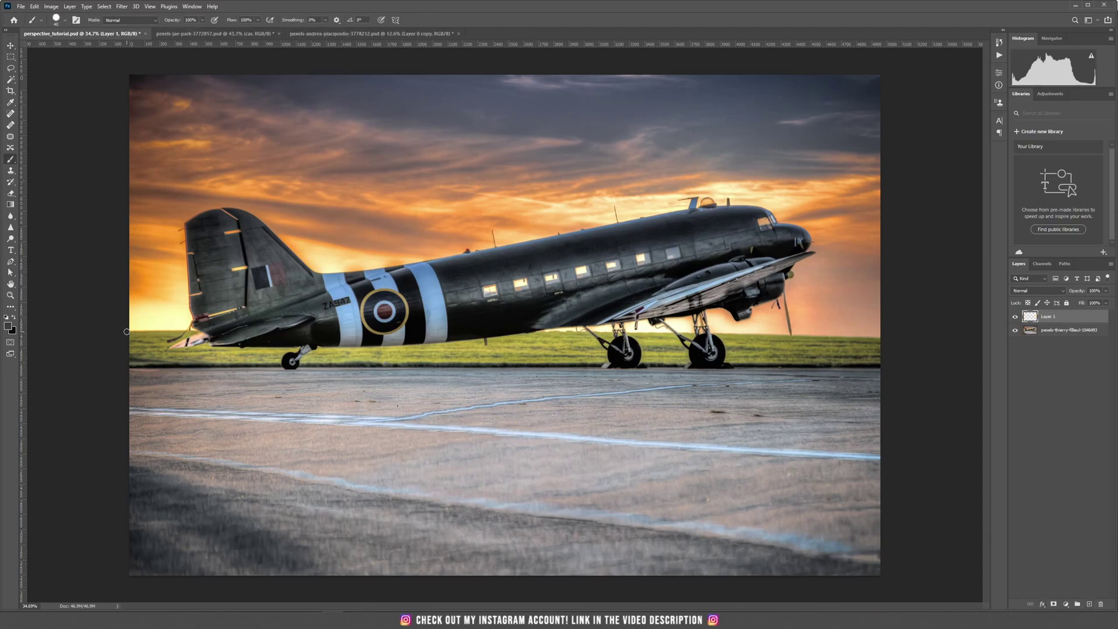
pyautogui.keyDown('shift'); pyautogui.click(888, 339); pyautogui.keyUp('shift')
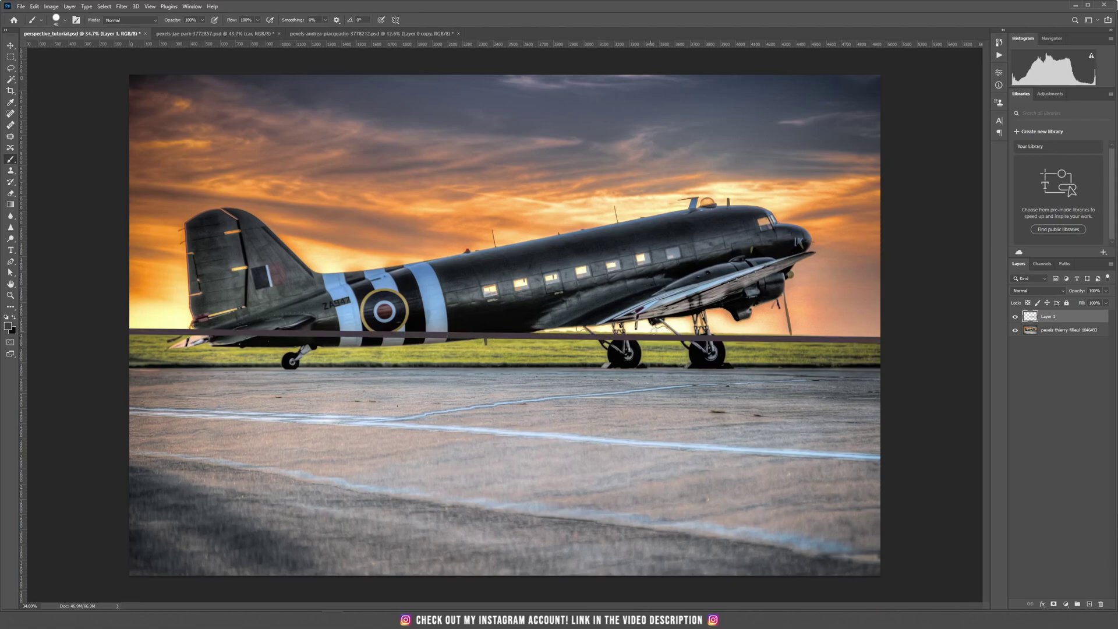
pyautogui.press('v')
pyautogui.press('Delete')
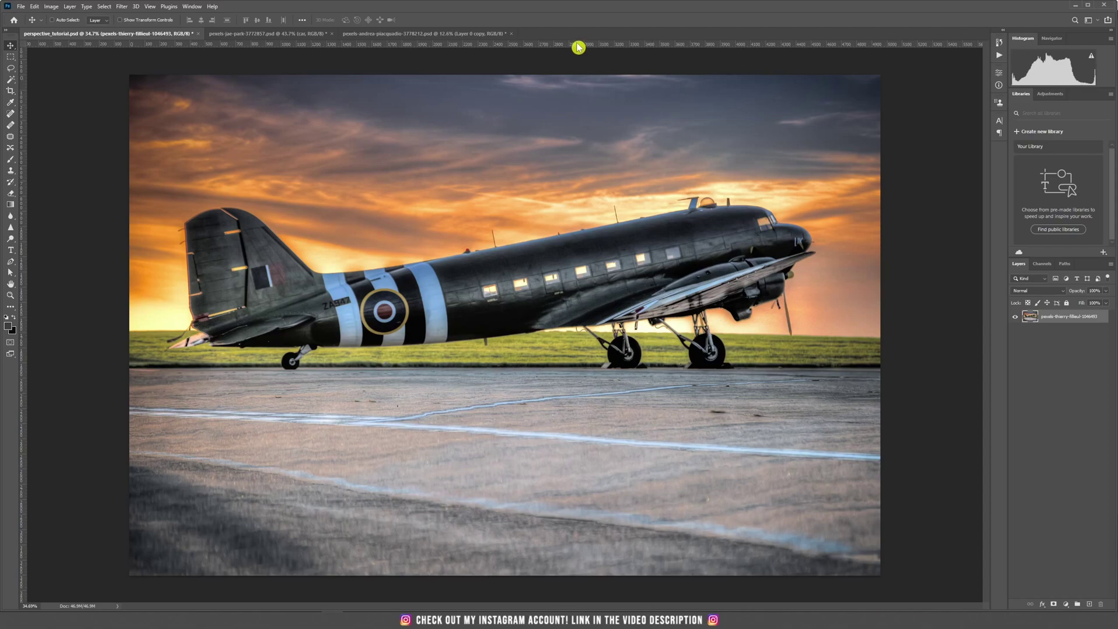
# Place a horizontal guide on the horizon where the grass meets the sky
pyautogui.moveTo(577, 47); pyautogui.dragTo(570, 331)
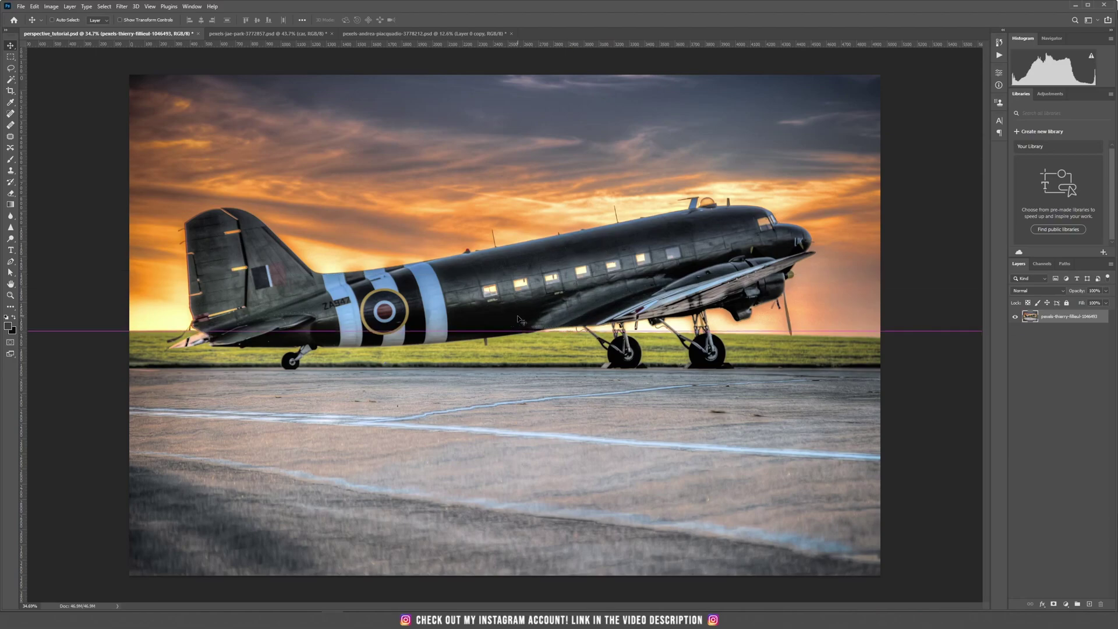
pyautogui.moveTo(453, 44); pyautogui.dragTo(462, 51)
# Copy the car photo into the airfield document and line its horizon up with the guide
pyautogui.moveTo(432, 47); pyautogui.dragTo(281, 36)
pyautogui.click(282, 36)
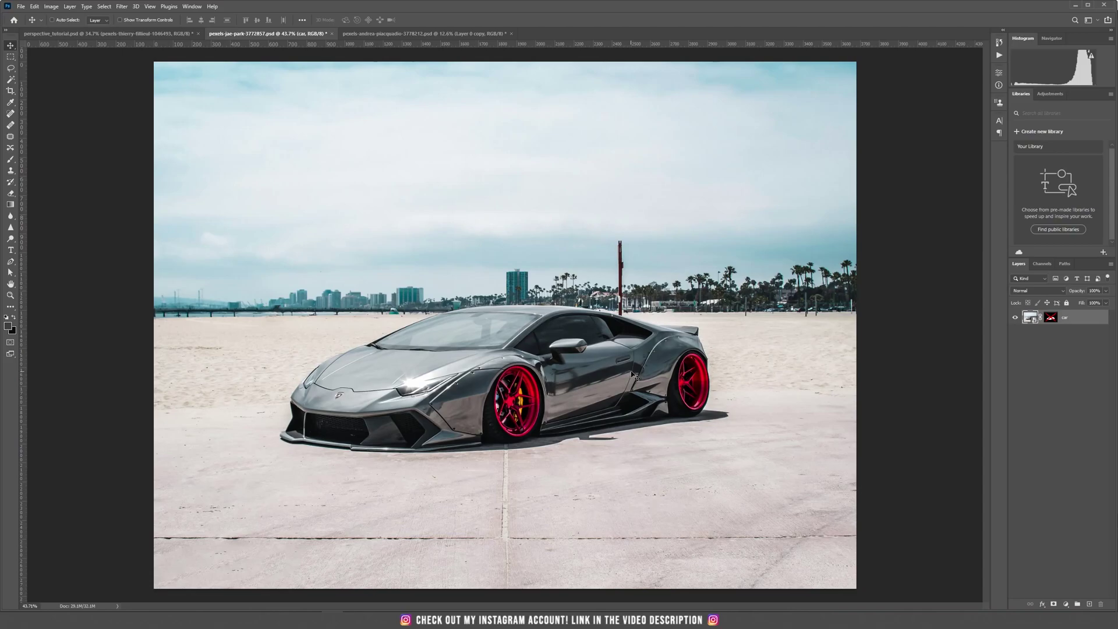
pyautogui.moveTo(639, 365)
pyautogui.mouseDown()
pyautogui.moveTo(586, 313)
pyautogui.moveTo(519, 304)
pyautogui.mouseUp()
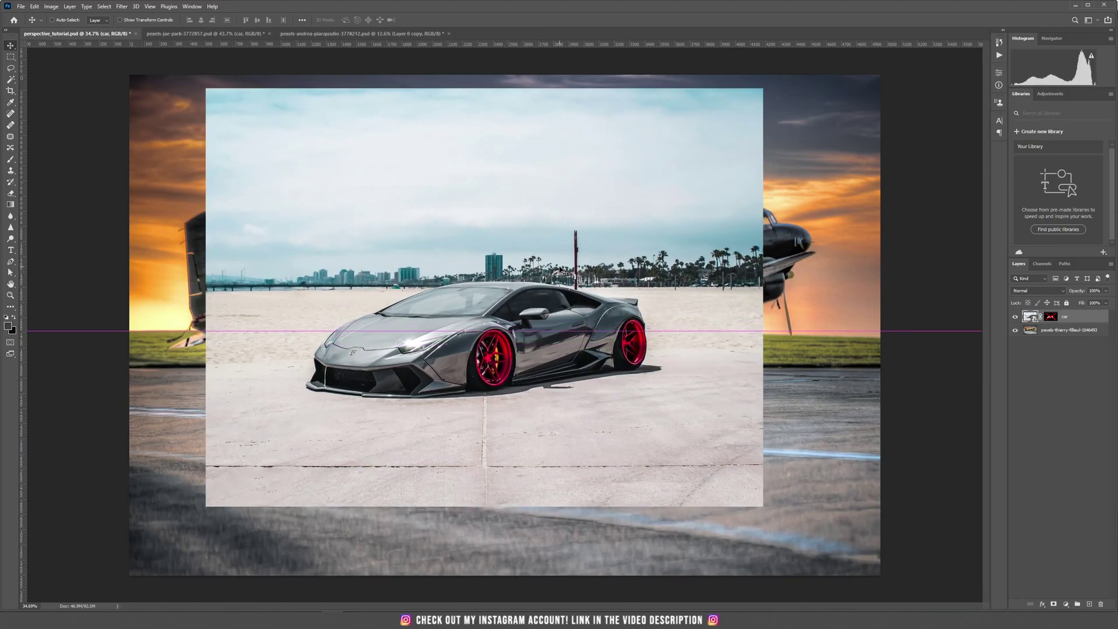
pyautogui.moveTo(569, 243); pyautogui.dragTo(565, 286)
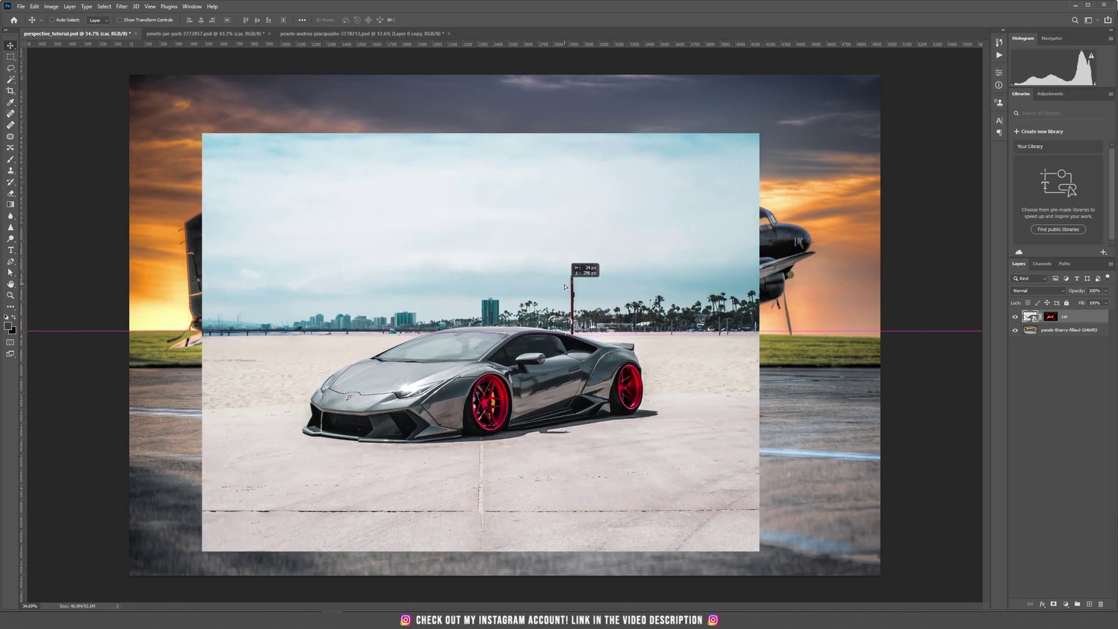
pyautogui.scroll(2, 248, 341)
pyautogui.scroll(2, 249, 340)
pyautogui.scroll(2, 249, 340)
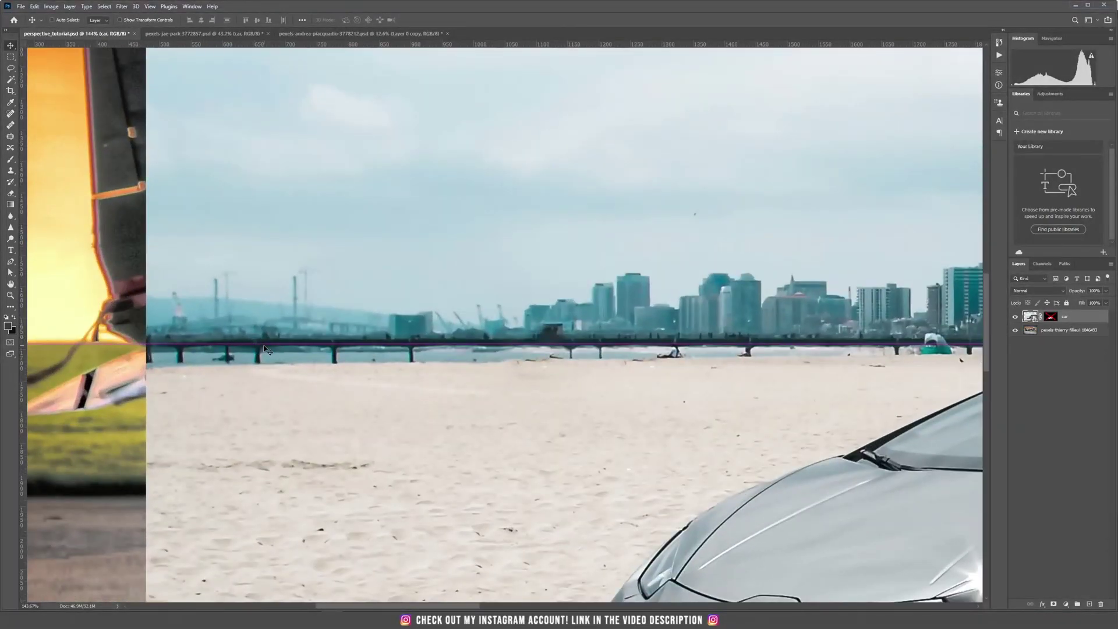
pyautogui.scroll(-2, 266, 350)
pyautogui.scroll(-2, 266, 350)
pyautogui.scroll(-1, 265, 349)
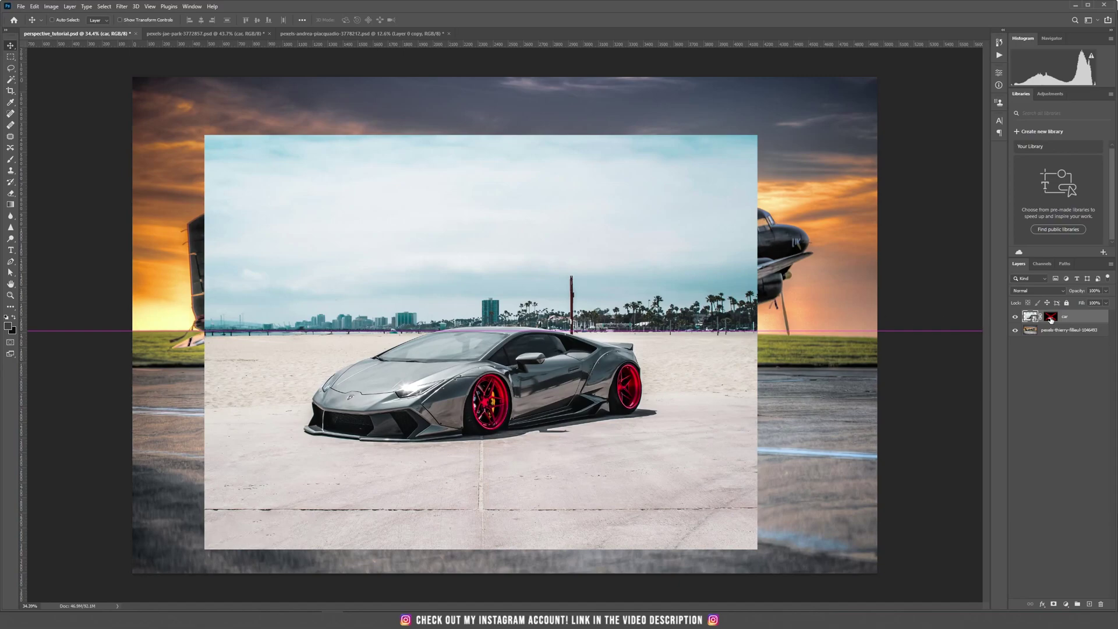
# Enlarge the car photo, then shift it right and slightly down with its mask off
pyautogui.keyDown('shift'); pyautogui.click(1052, 318); pyautogui.keyUp('shift')
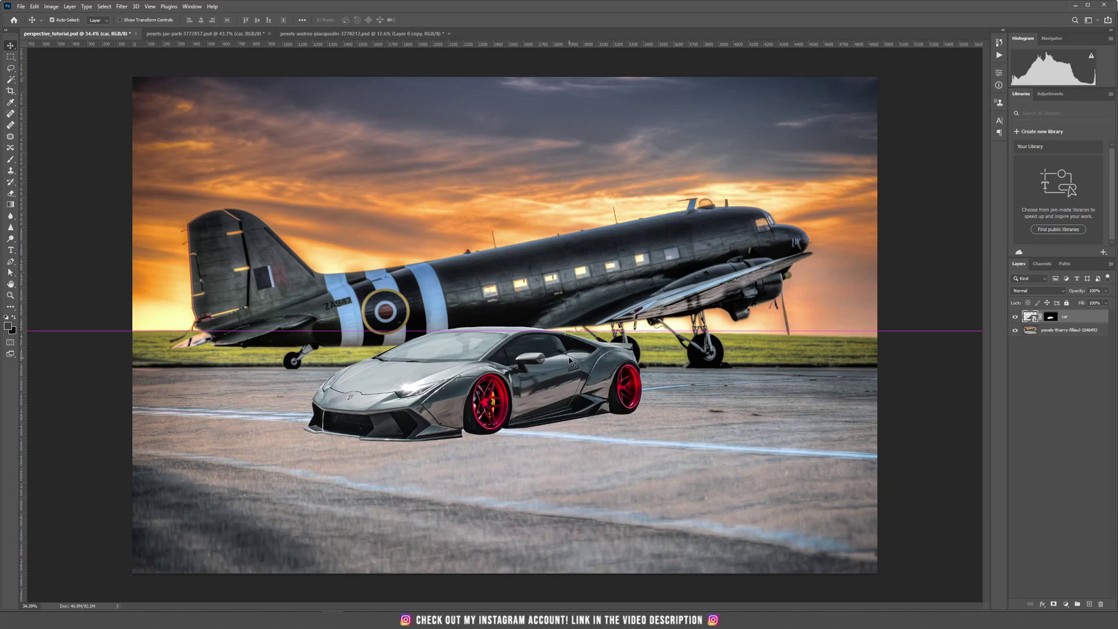
pyautogui.hotkey('ctrl', 't')
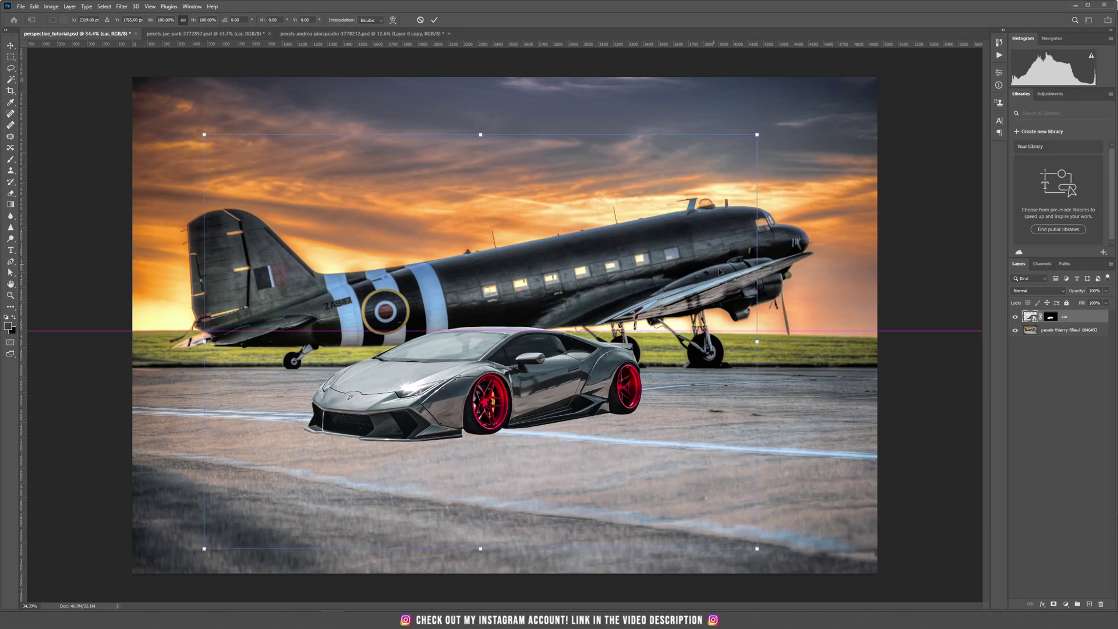
pyautogui.moveTo(757, 134)
pyautogui.mouseDown()
pyautogui.moveTo(1003, 35)
pyautogui.moveTo(1032, 61)
pyautogui.mouseUp()
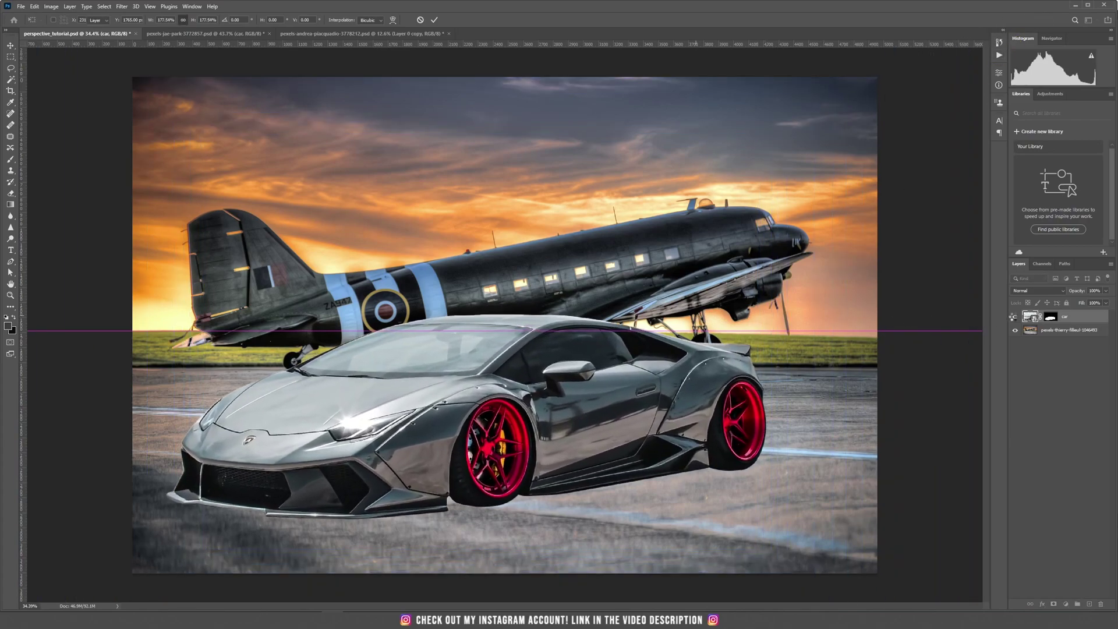
pyautogui.press('Return')
pyautogui.click(1053, 320)
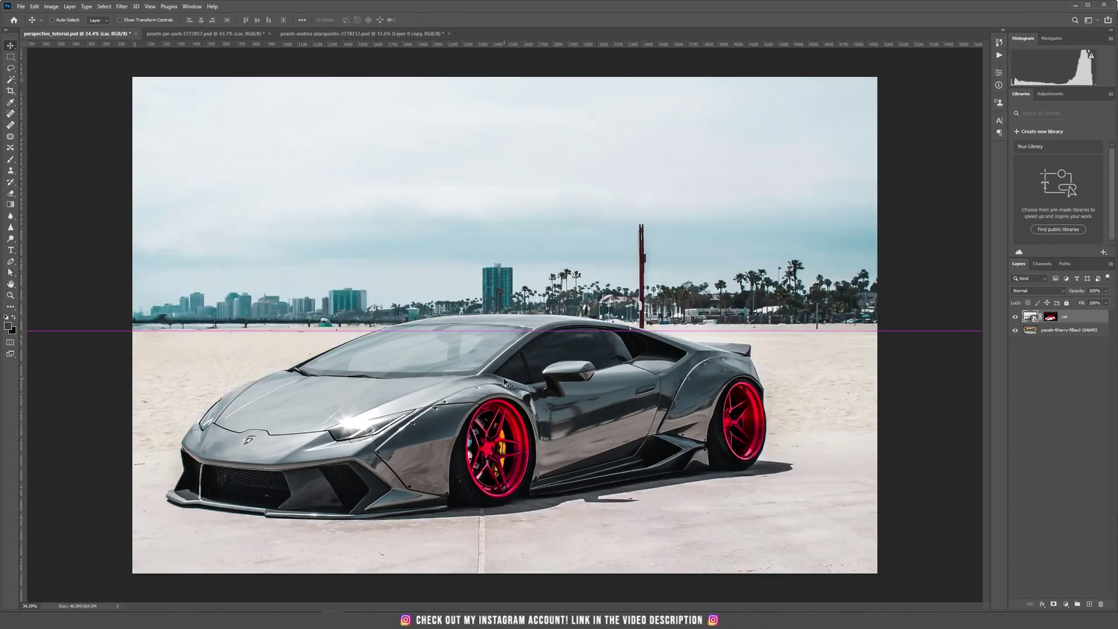
pyautogui.moveTo(585, 382); pyautogui.dragTo(801, 376)
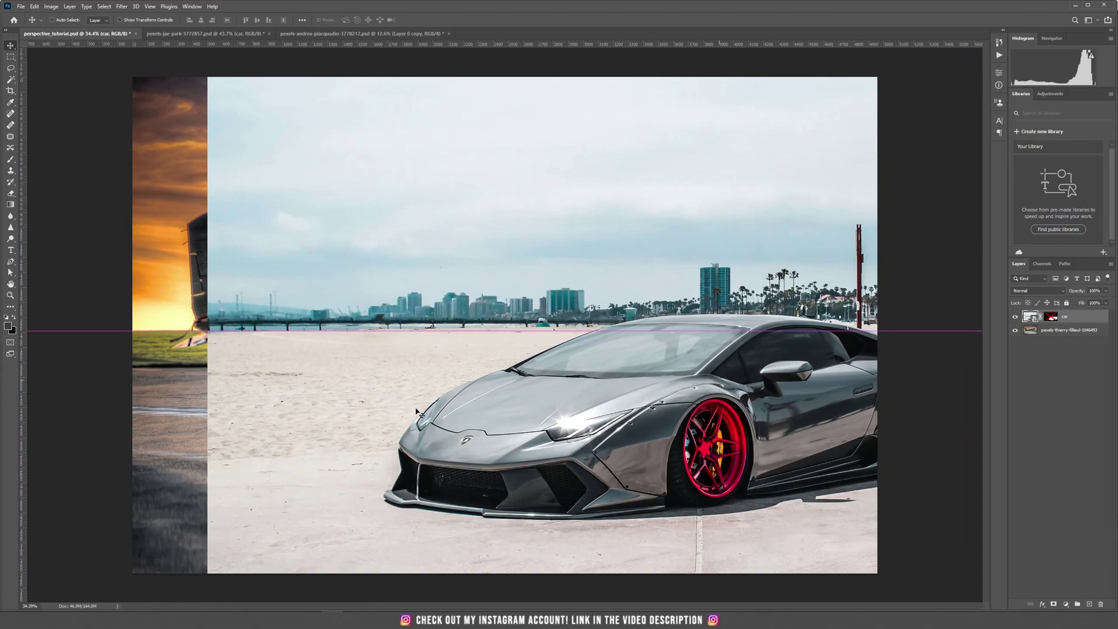
pyautogui.moveTo(335, 382); pyautogui.dragTo(337, 392)
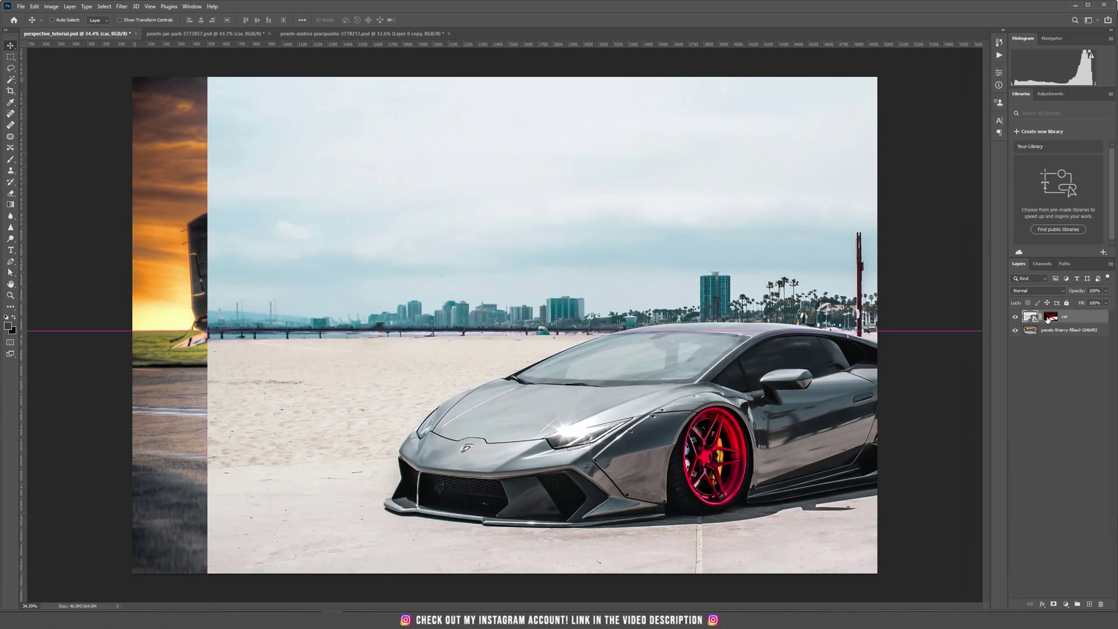
# Re-enable the car mask, slide the car left over the runway, and shrink it to about a third
pyautogui.keyDown('shift'); pyautogui.click(1050, 317); pyautogui.keyUp('shift')
pyautogui.moveTo(809, 407)
pyautogui.mouseDown()
pyautogui.moveTo(580, 409)
pyautogui.moveTo(597, 409)
pyautogui.mouseUp()
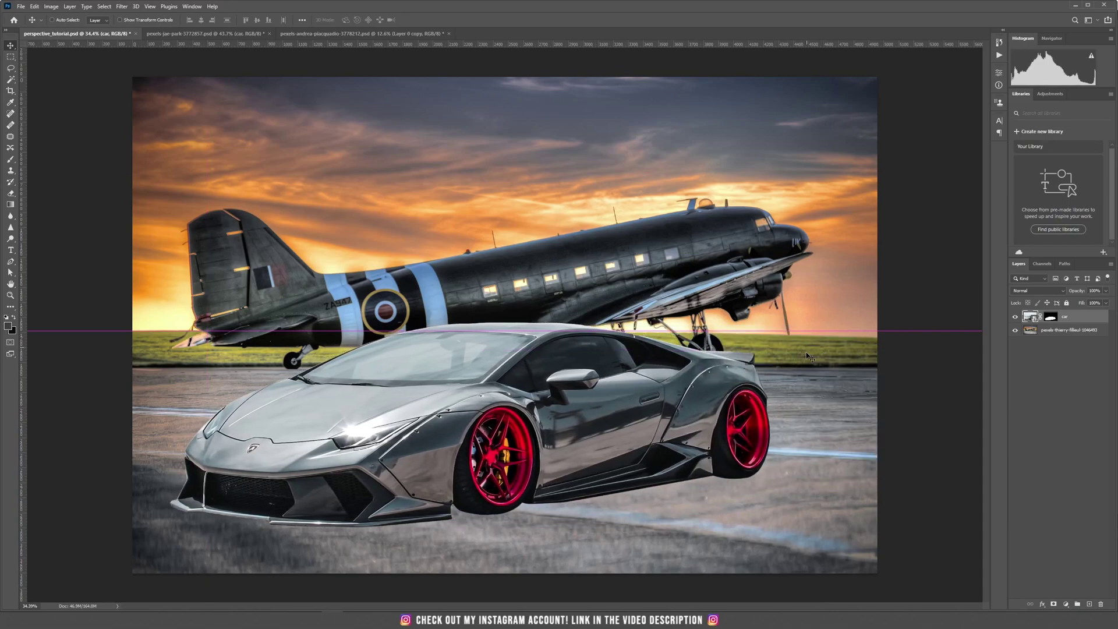
pyautogui.press('ctrl')
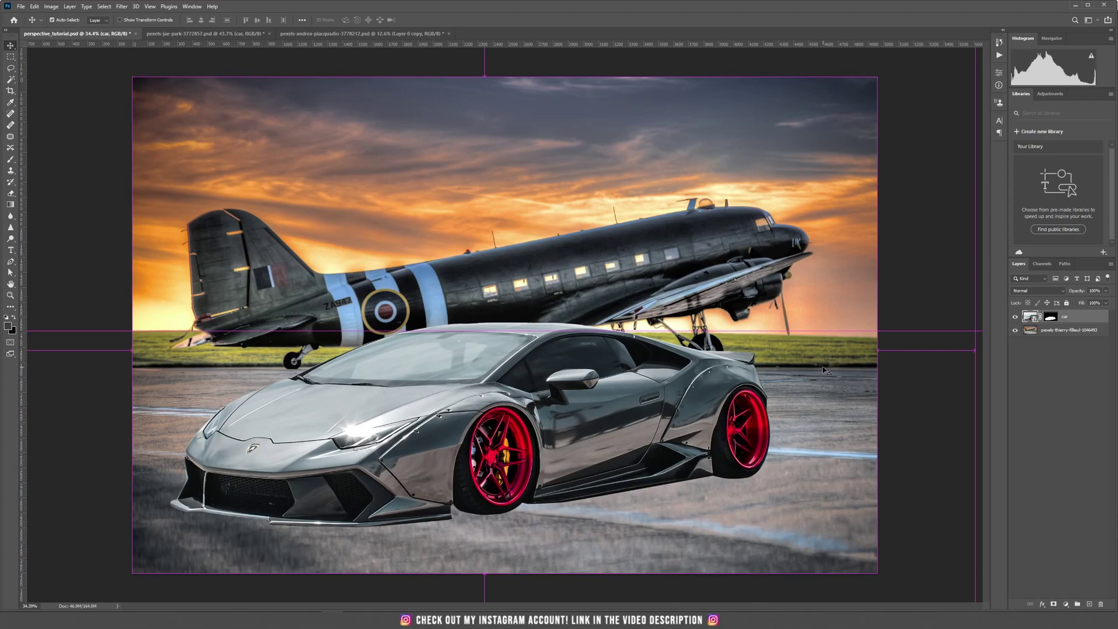
pyautogui.hotkey('ctrl', 't')
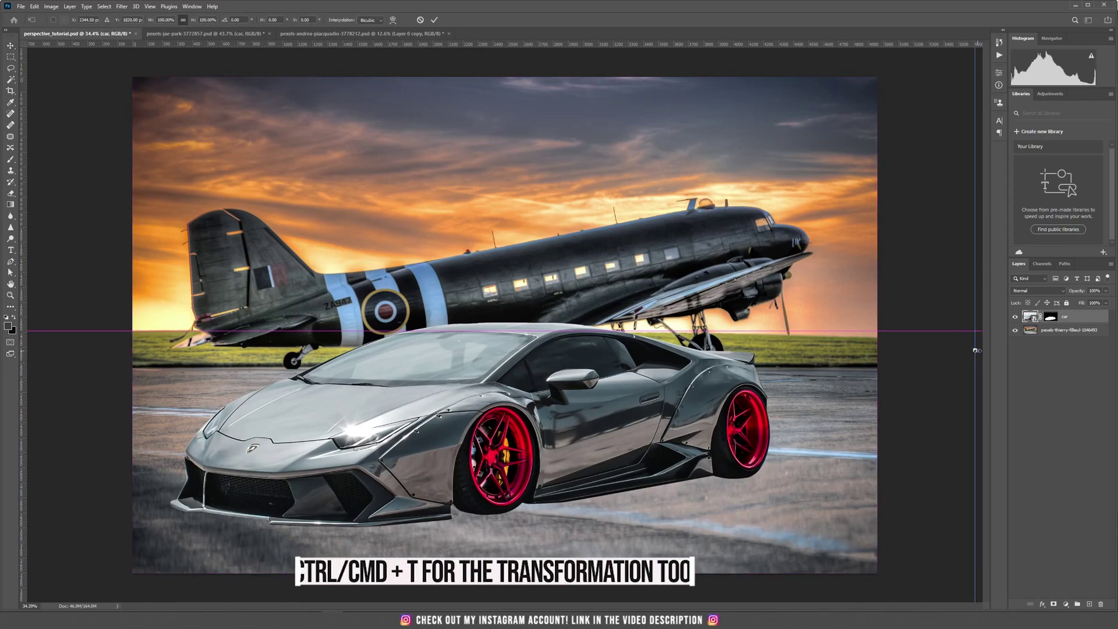
pyautogui.moveTo(976, 350); pyautogui.dragTo(654, 351)
pyautogui.press('Return')
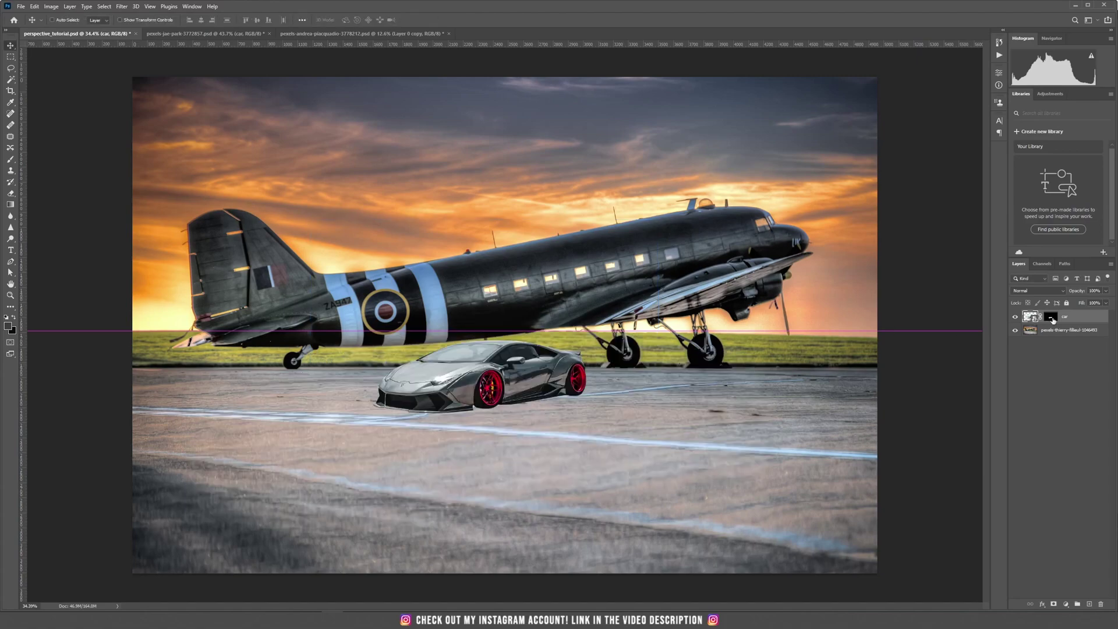
# Move the car up, then left along the runway, and lower it onto the tarmac
pyautogui.keyDown('shift'); pyautogui.click(1053, 320); pyautogui.keyUp('shift')
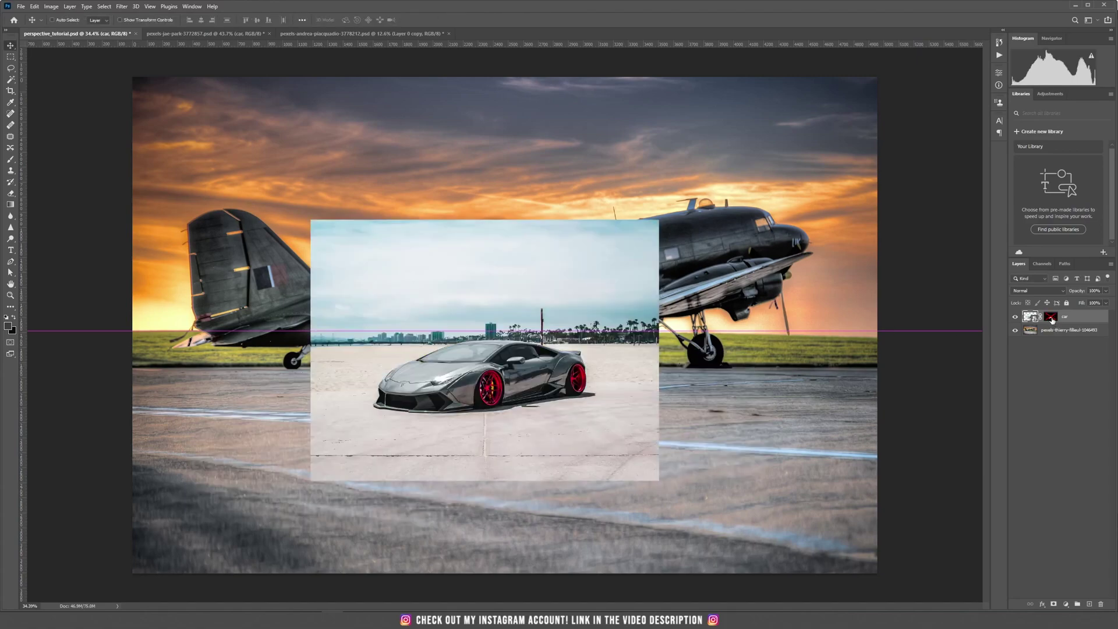
pyautogui.click(628, 347)
pyautogui.moveTo(627, 348); pyautogui.dragTo(528, 360)
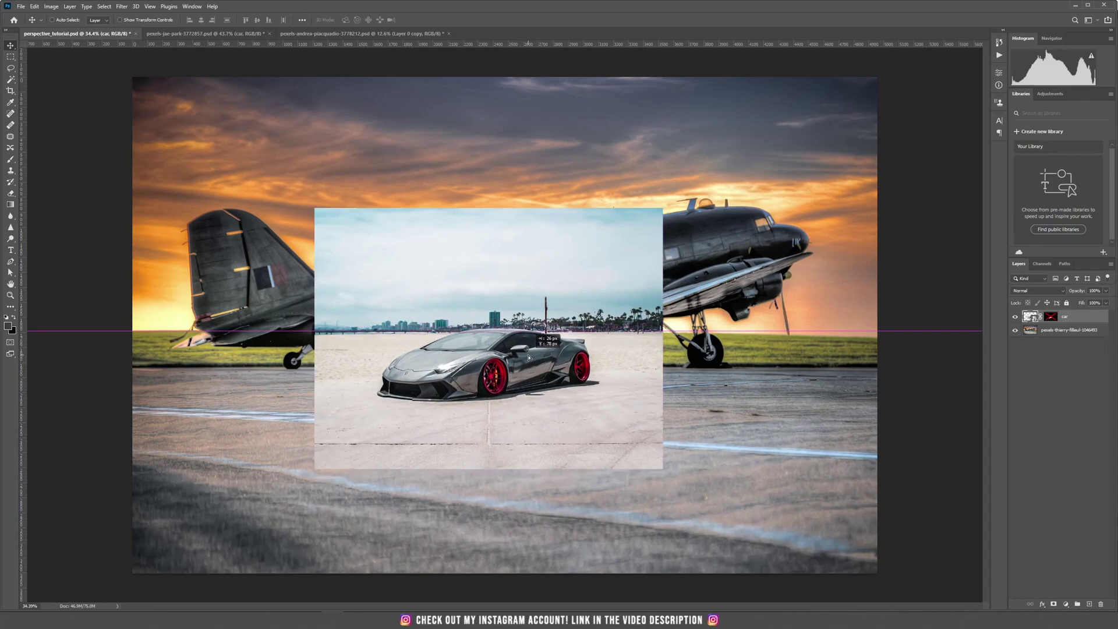
pyautogui.scroll(2, 572, 353)
pyautogui.scroll(-1, 573, 355)
pyautogui.scroll(-2, 572, 354)
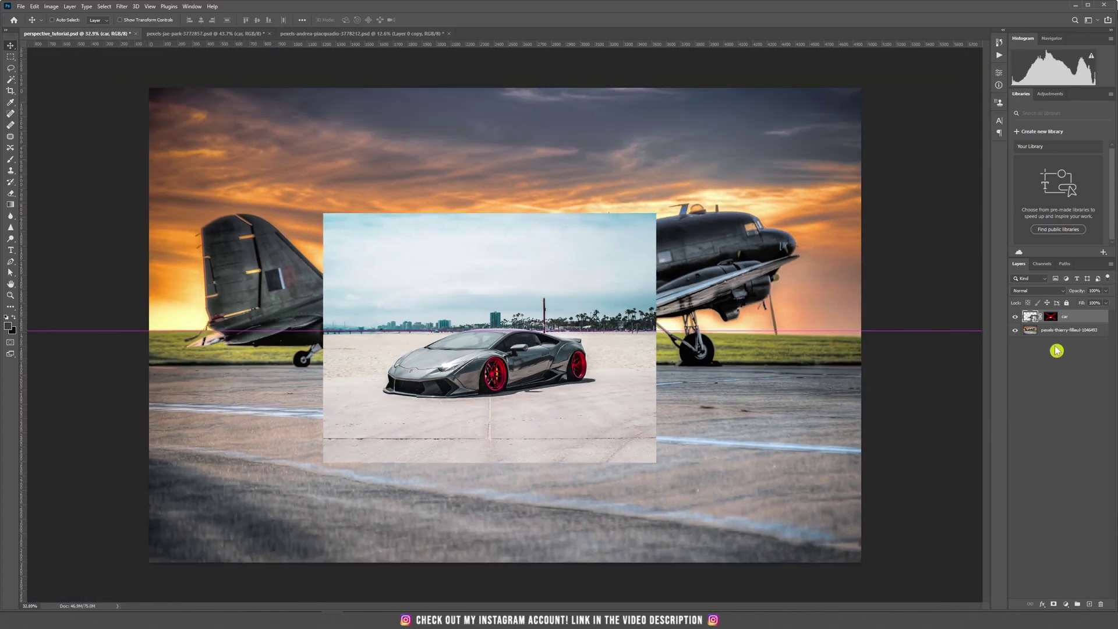
pyautogui.keyDown('shift'); pyautogui.click(1050, 318); pyautogui.keyUp('shift')
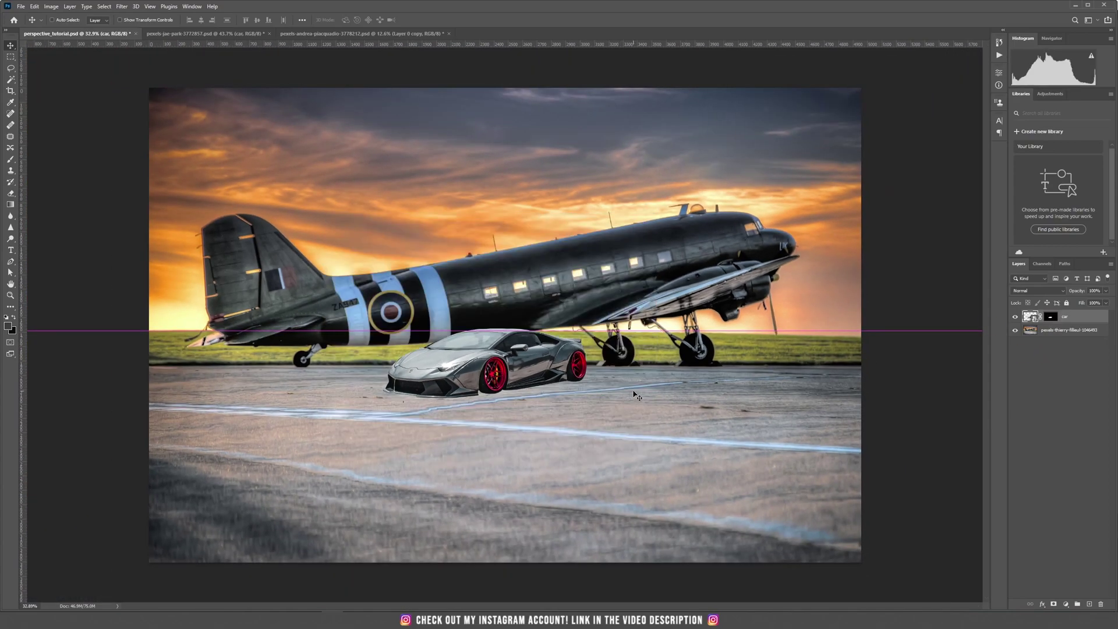
pyautogui.moveTo(596, 392); pyautogui.dragTo(539, 389)
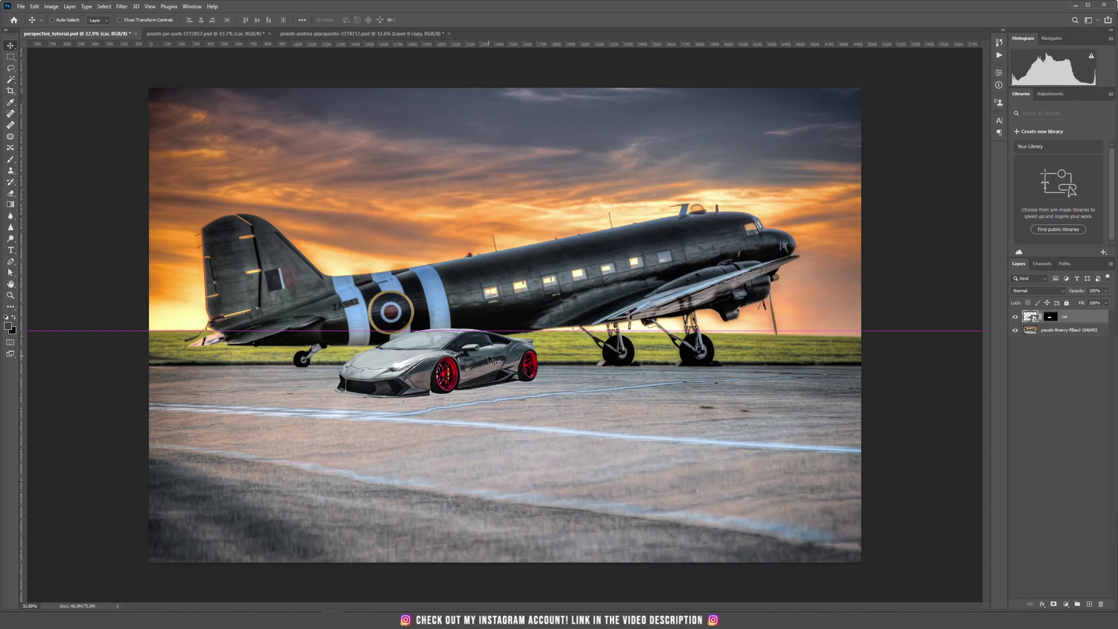
pyautogui.moveTo(491, 359)
pyautogui.mouseDown()
pyautogui.moveTo(487, 464)
pyautogui.moveTo(480, 351)
pyautogui.mouseUp()
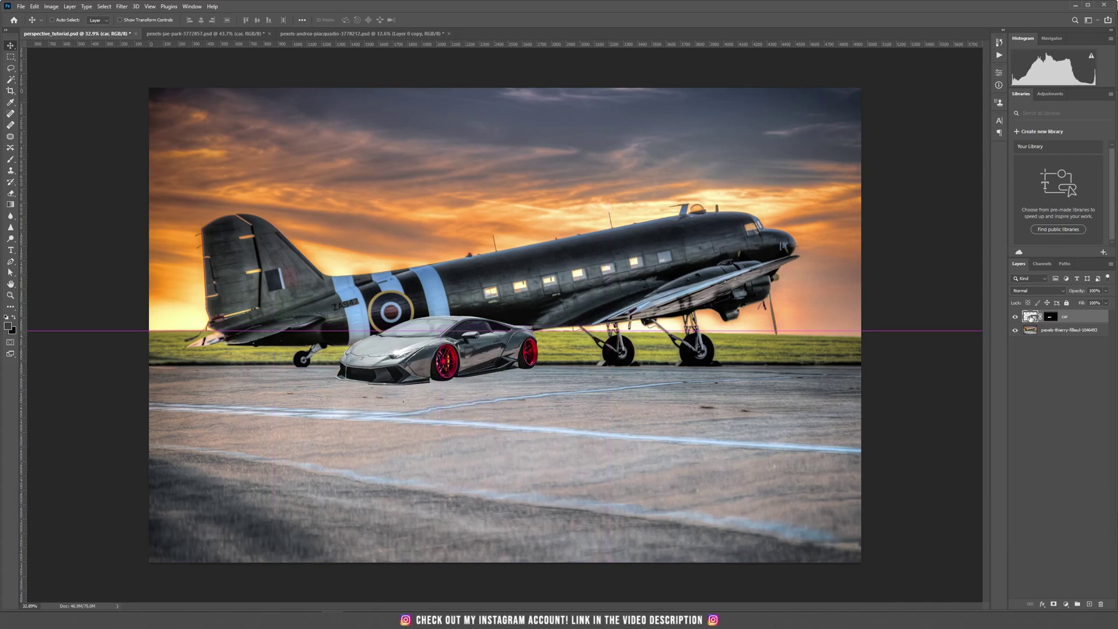
# Compare the car with and without its mask, nudge it down twice, and re-mask it
pyautogui.click(1053, 319)
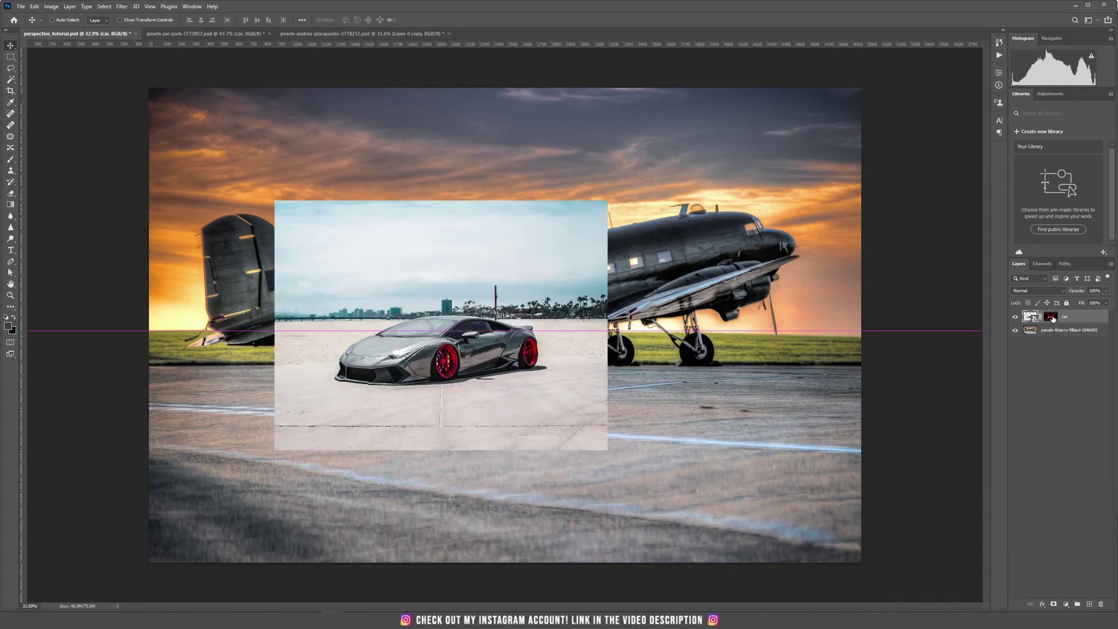
pyautogui.keyDown('shift'); pyautogui.click(1053, 319); pyautogui.keyUp('shift')
pyautogui.keyDown('shift'); pyautogui.click(1050, 319); pyautogui.keyUp('shift')
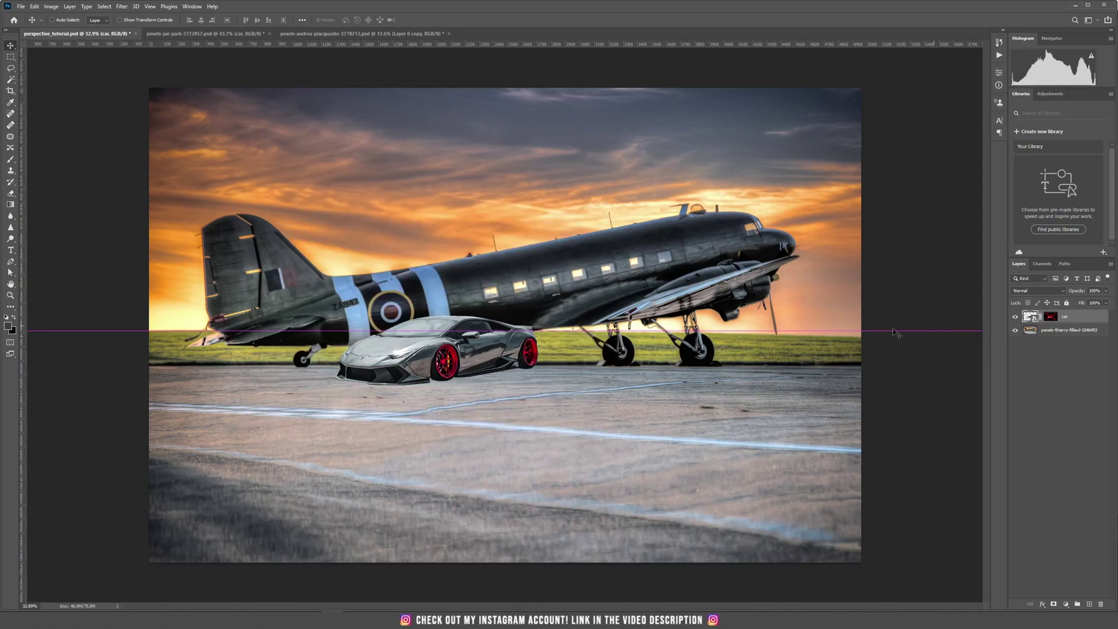
pyautogui.hotkey('shift', 'Down')
pyautogui.hotkey('shift', 'Down')
pyautogui.hotkey('shift', 'Down')
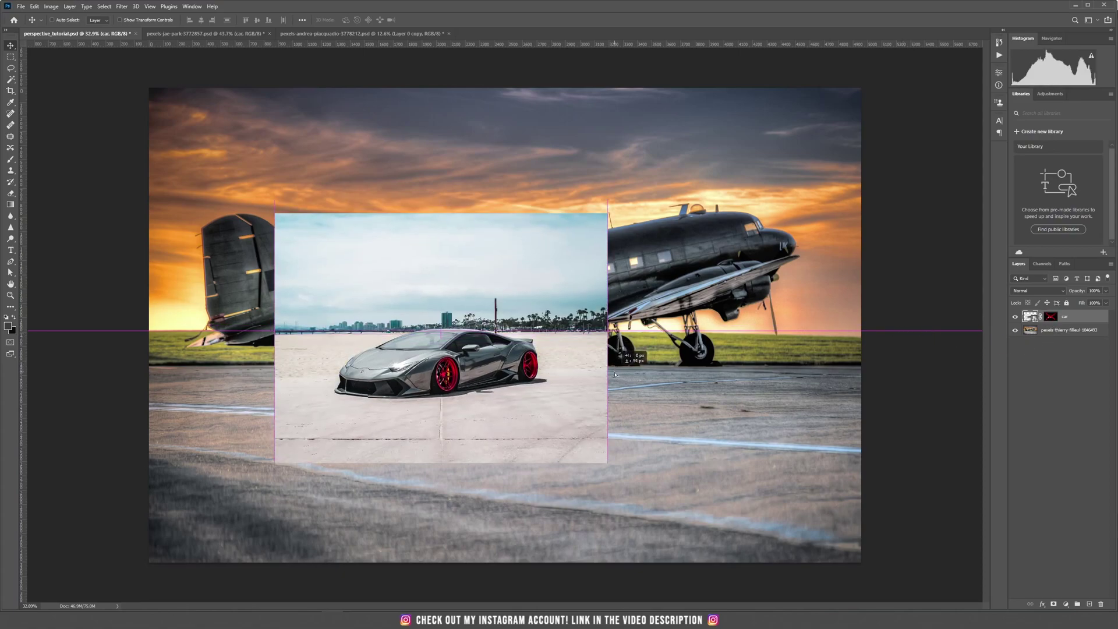
pyautogui.hotkey('shift', 'Down')
pyautogui.keyDown('shift'); pyautogui.click(1051, 318); pyautogui.keyUp('shift')
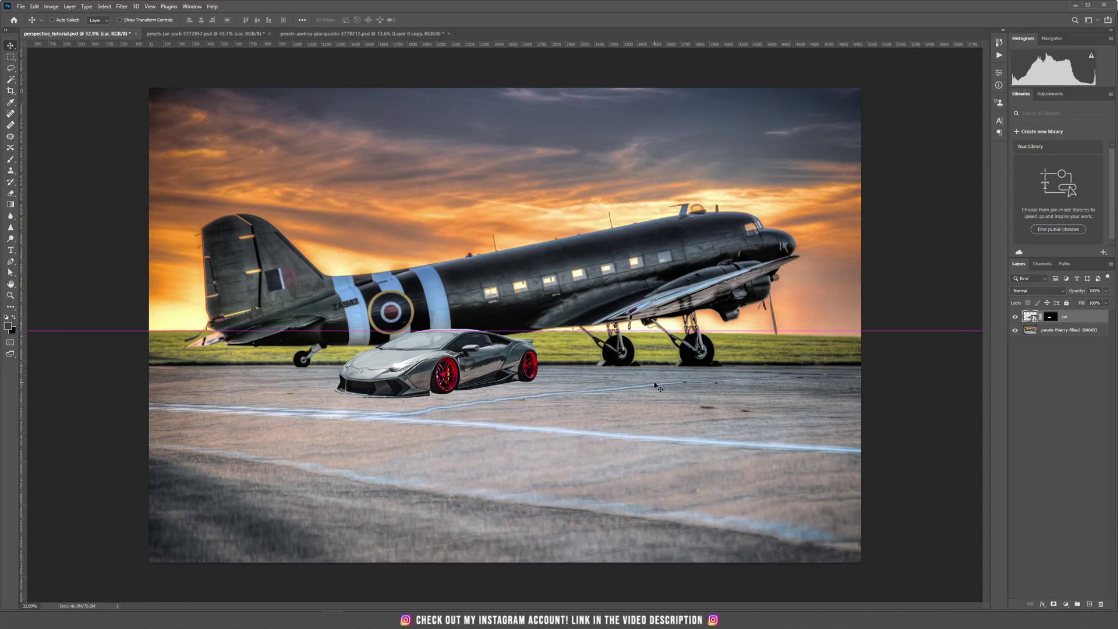
# Enlarge the car toward the lower left, then toggle its mask to check the result
pyautogui.hotkey('ctrl', 't')
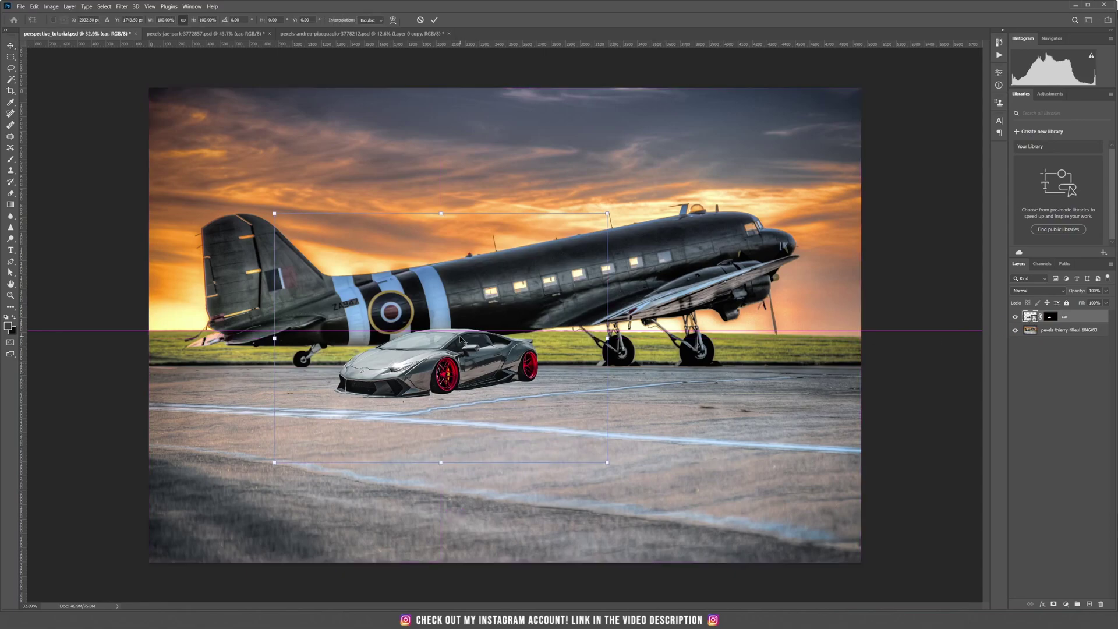
pyautogui.moveTo(275, 462)
pyautogui.mouseDown()
pyautogui.moveTo(225, 469)
pyautogui.moveTo(176, 501)
pyautogui.moveTo(151, 551)
pyautogui.mouseUp()
pyautogui.press('Return')
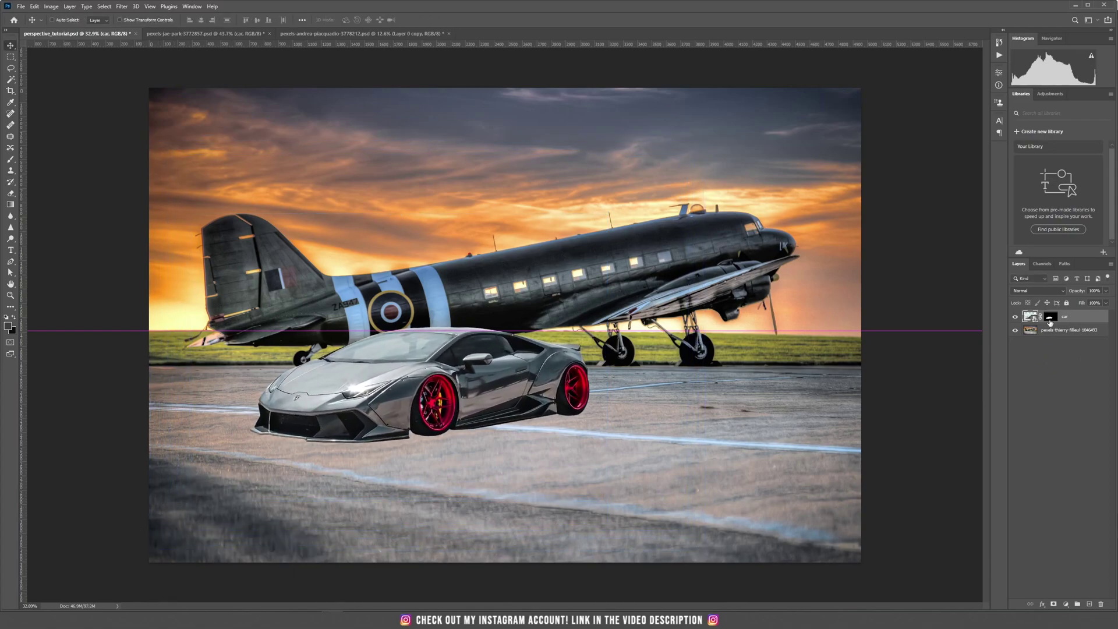
pyautogui.keyDown('shift'); pyautogui.click(1050, 319); pyautogui.keyUp('shift')
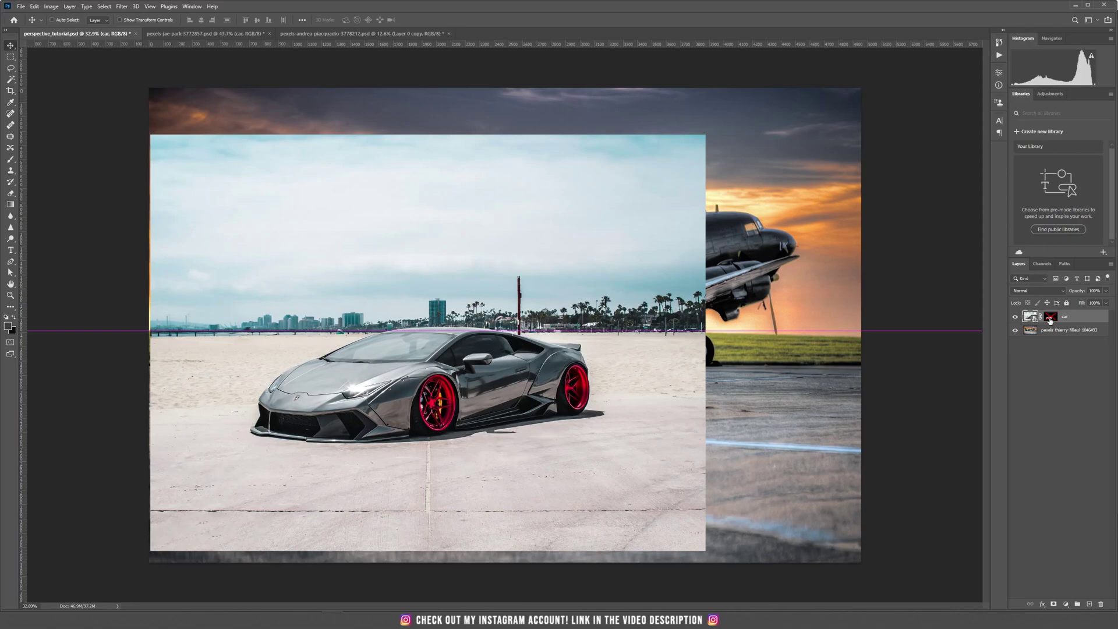
pyautogui.keyDown('shift'); pyautogui.click(1049, 318); pyautogui.keyUp('shift')
pyautogui.keyDown('shift'); pyautogui.click(1049, 320); pyautogui.keyUp('shift')
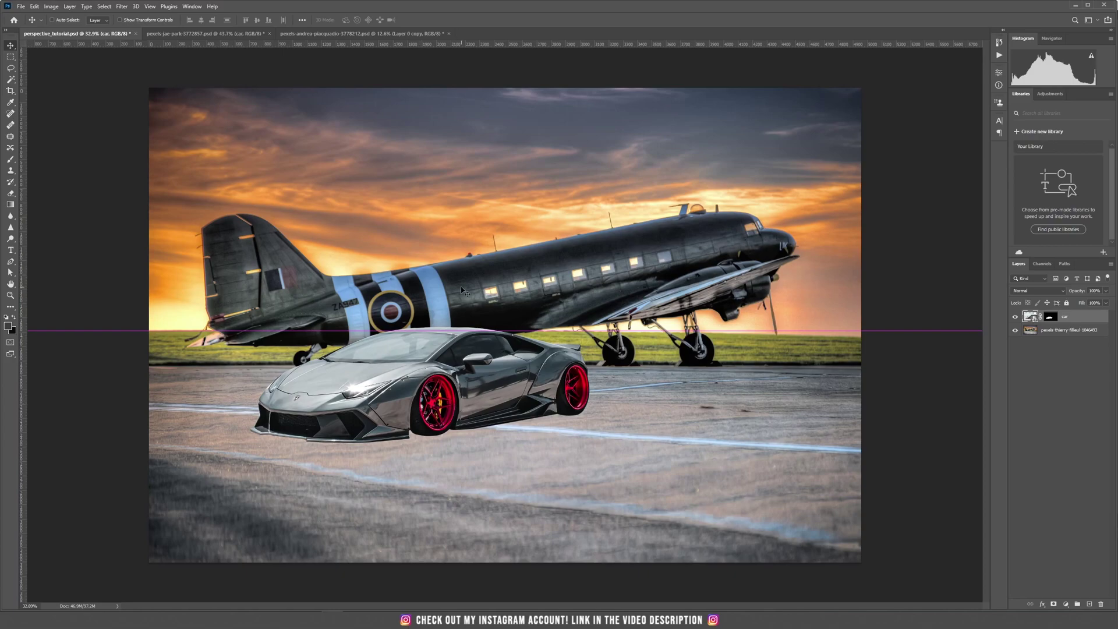
# Preview the suited man's cut-out and copy his layer into the airfield composite
pyautogui.click(350, 35)
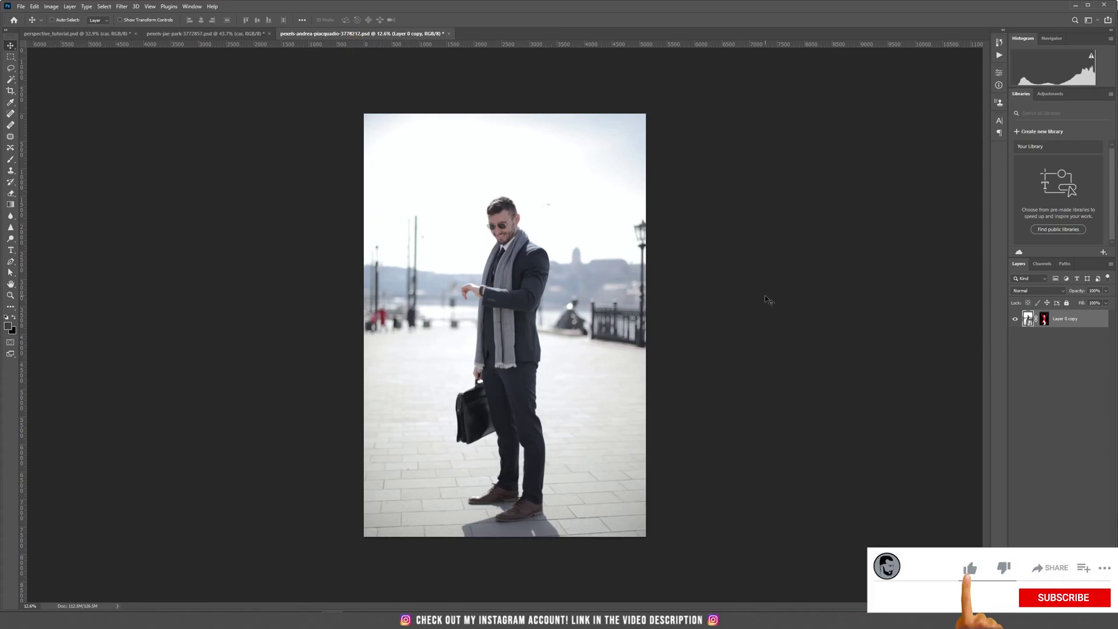
pyautogui.keyDown('shift'); pyautogui.click(1045, 320); pyautogui.keyUp('shift')
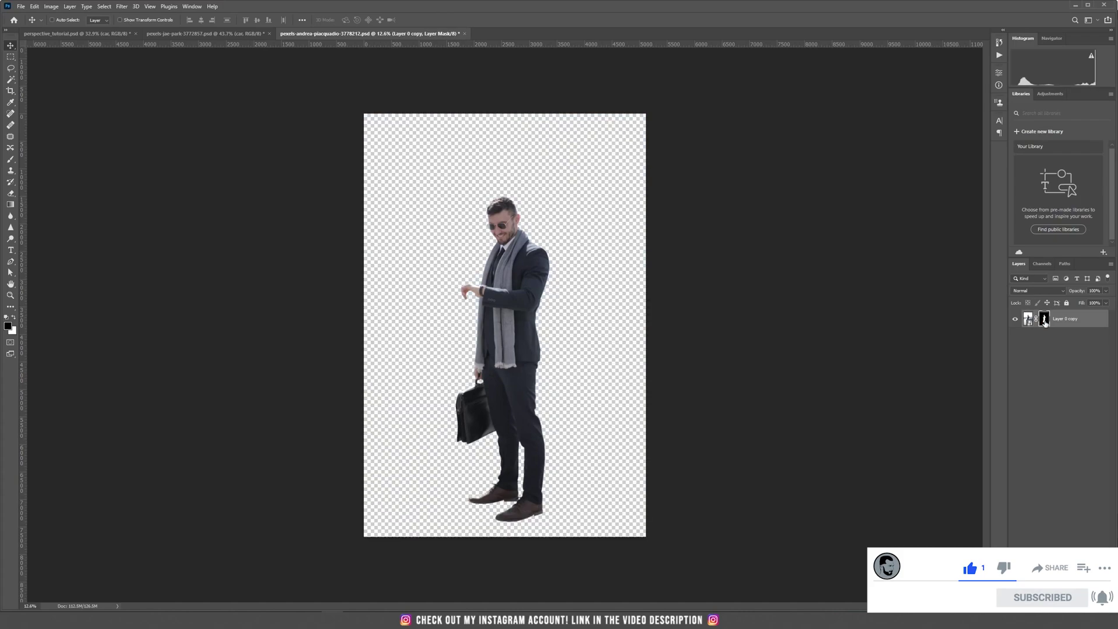
pyautogui.keyDown('shift'); pyautogui.click(1046, 320); pyautogui.keyUp('shift')
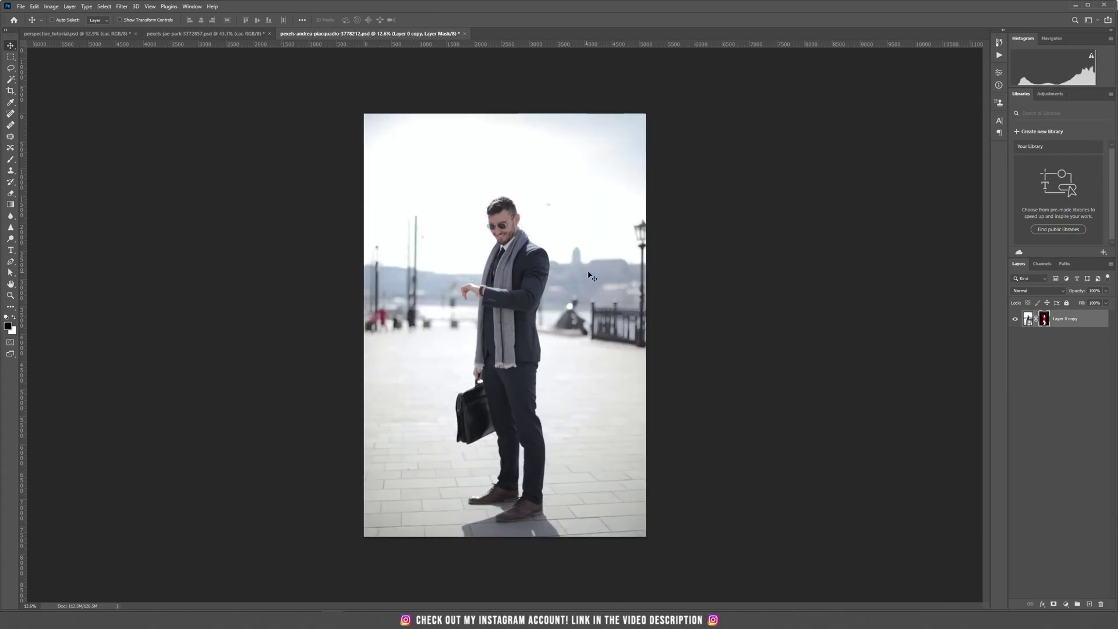
pyautogui.hotkey('alt', 'BackSpace')
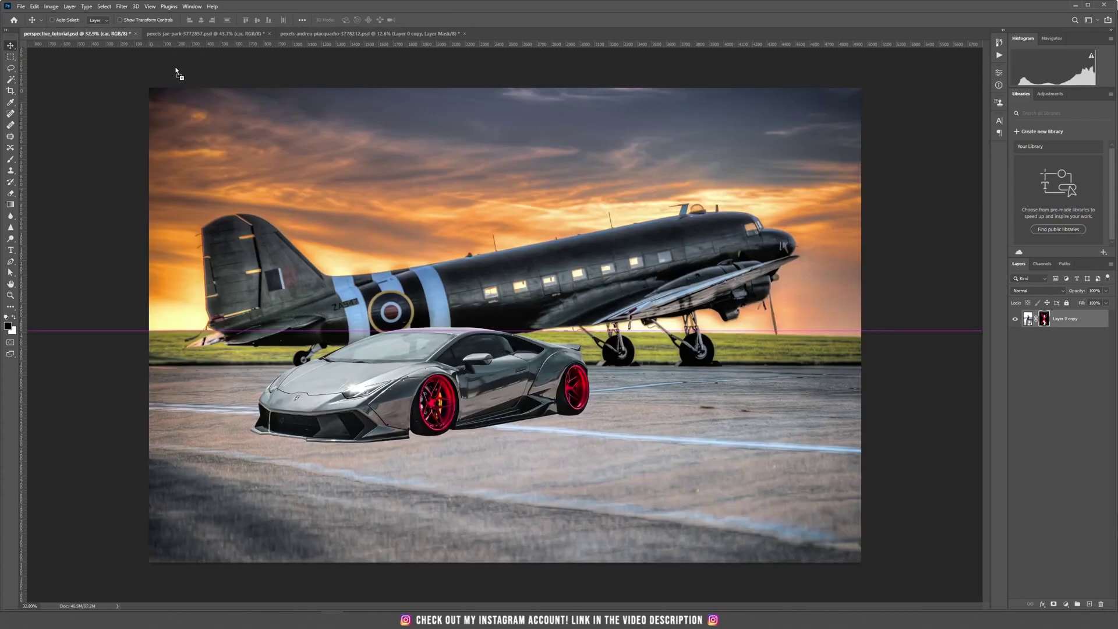
pyautogui.moveTo(116, 35); pyautogui.dragTo(496, 300)
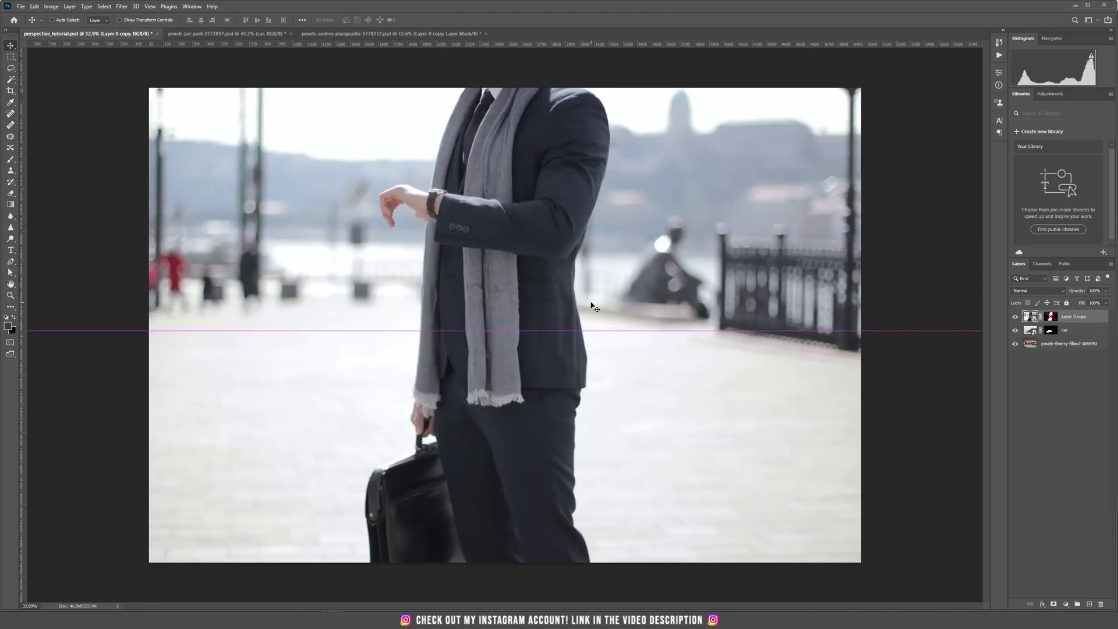
pyautogui.hotkey('ctrl', 't')
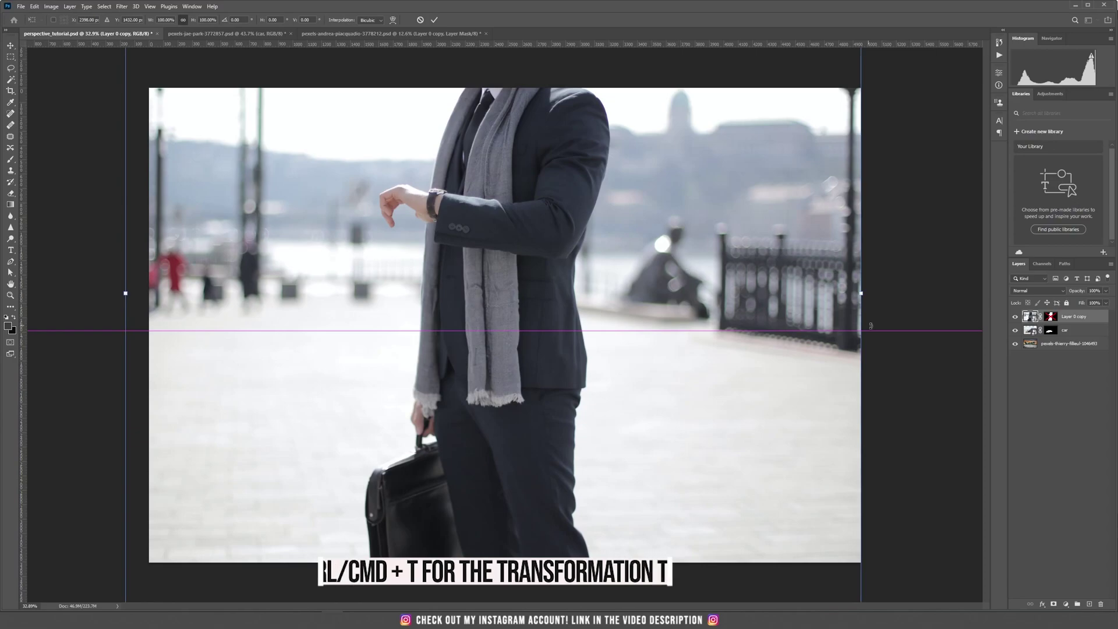
# Scale the man to about 52% and move him down onto the tarmac
pyautogui.moveTo(125, 293); pyautogui.dragTo(500, 320)
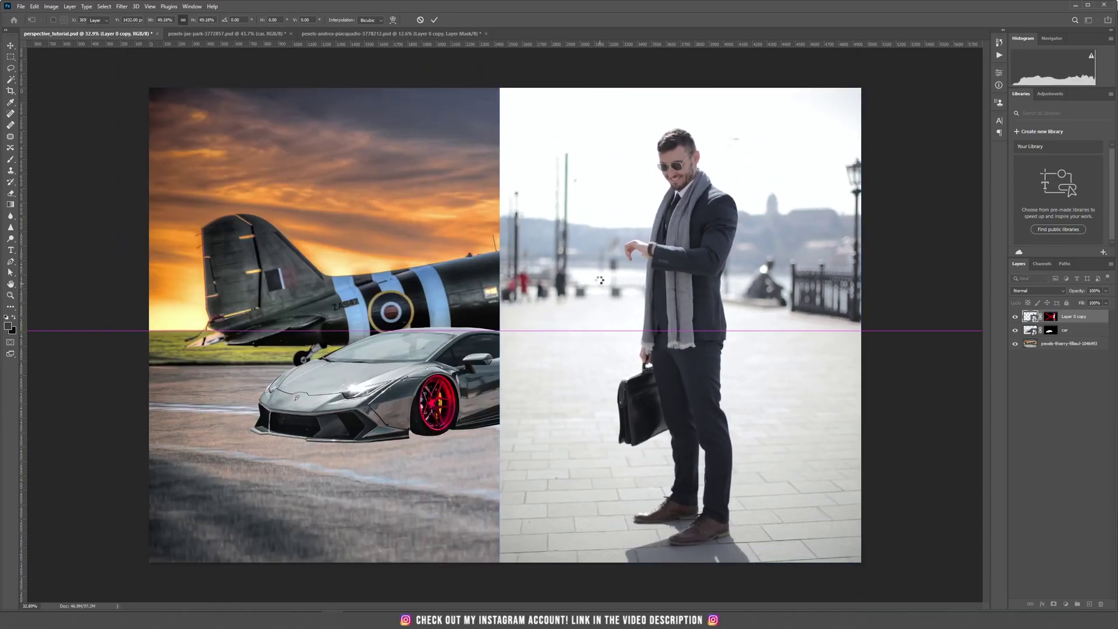
pyautogui.press('Return')
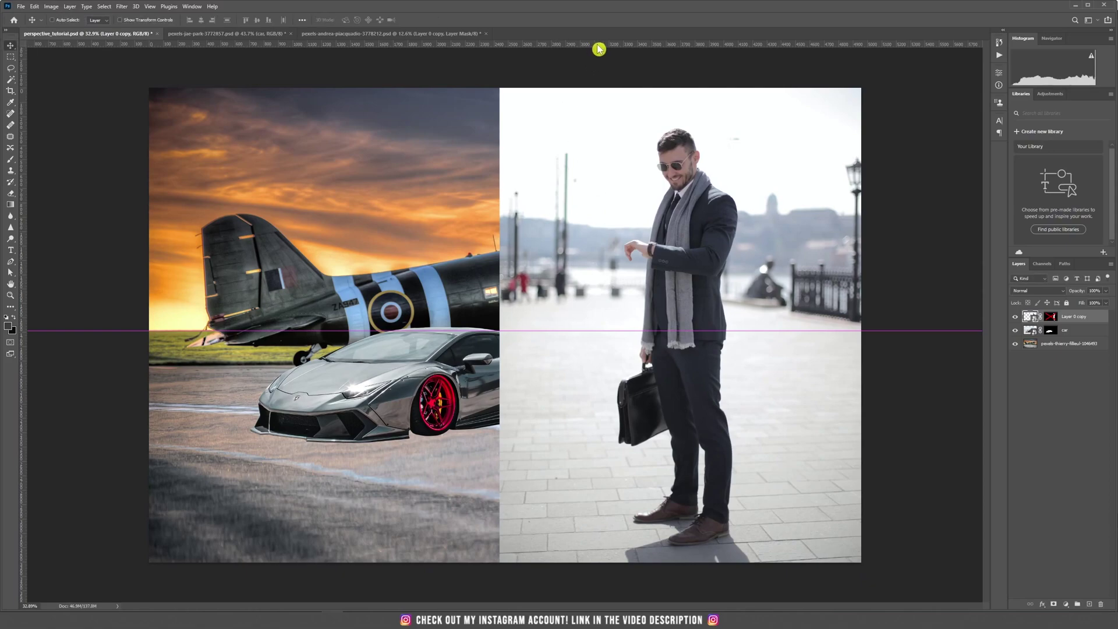
pyautogui.moveTo(598, 49)
pyautogui.mouseDown()
pyautogui.moveTo(637, 267)
pyautogui.moveTo(646, 44)
pyautogui.mouseUp()
pyautogui.moveTo(700, 262); pyautogui.dragTo(661, 316)
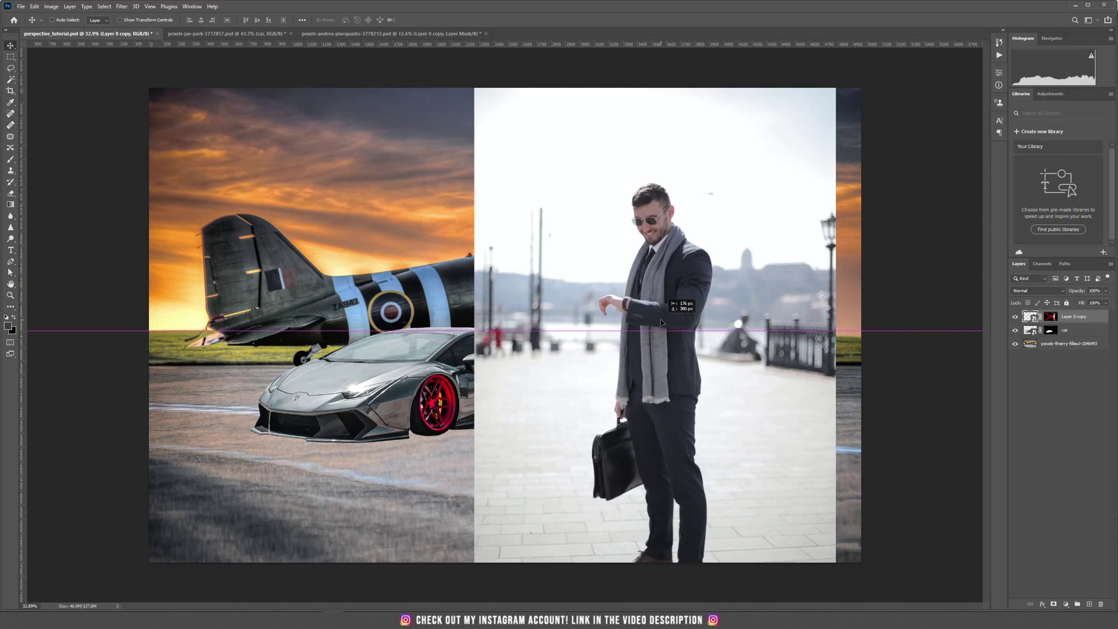
pyautogui.moveTo(662, 317); pyautogui.dragTo(661, 326)
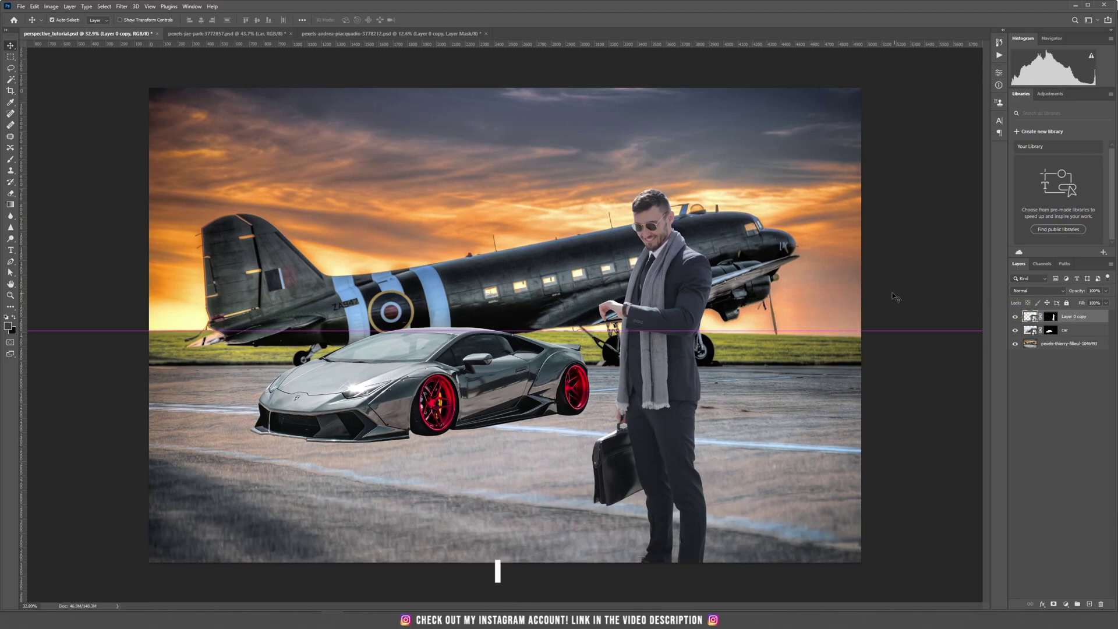
# Shrink the man to a small distant figure, shift him up-left with his mask off, then re-mask him
pyautogui.hotkey('ctrl', 't')
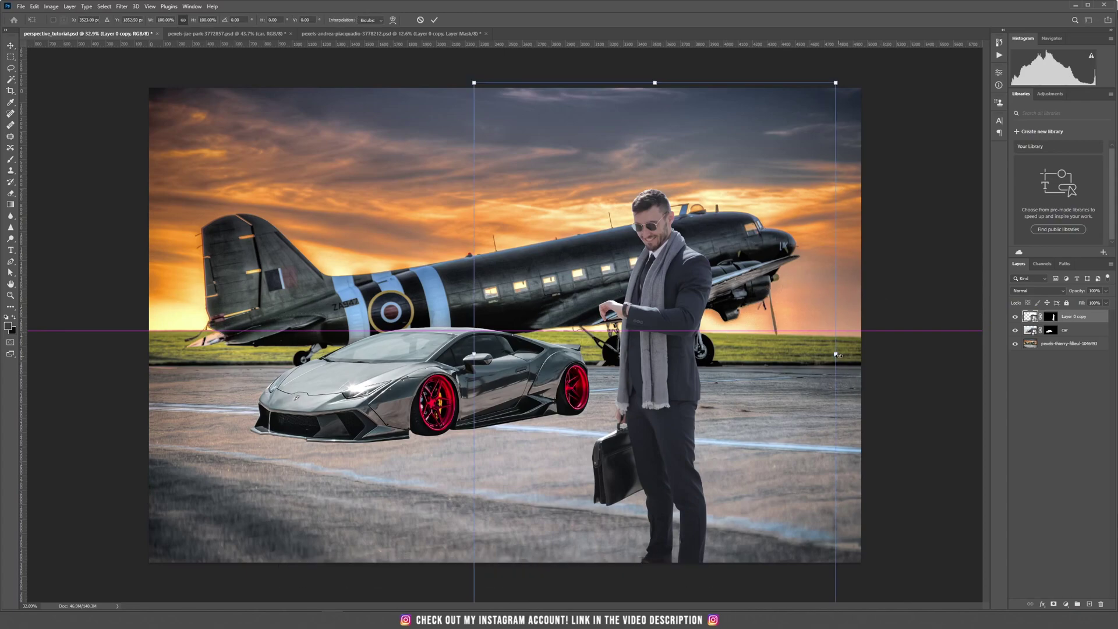
pyautogui.moveTo(835, 354)
pyautogui.mouseDown()
pyautogui.moveTo(670, 362)
pyautogui.moveTo(731, 365)
pyautogui.moveTo(789, 350)
pyautogui.mouseUp()
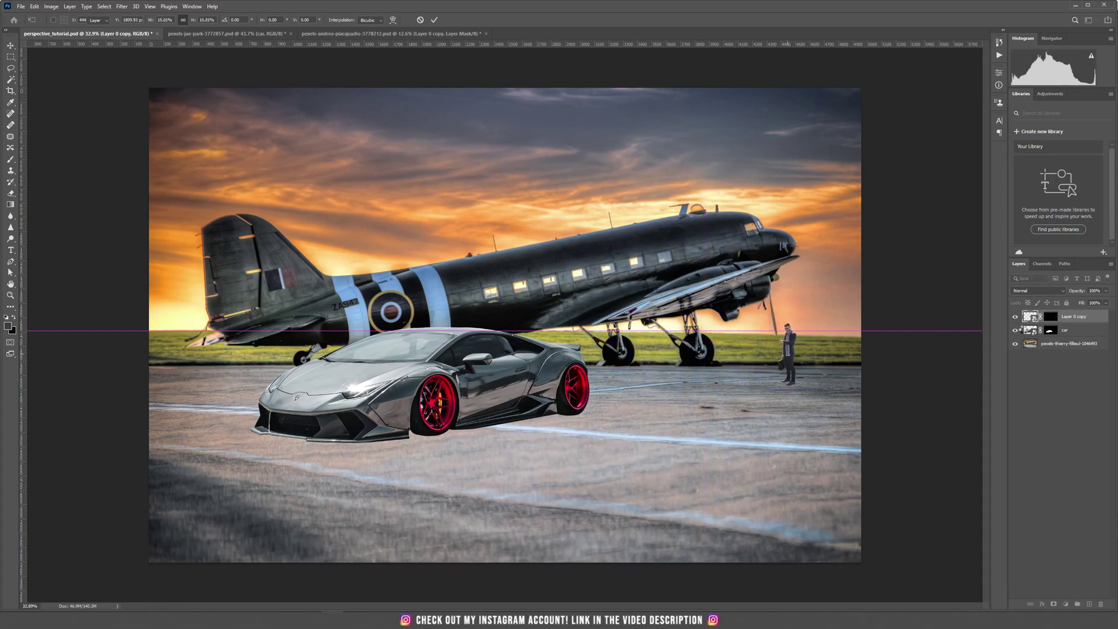
pyautogui.press('Return')
pyautogui.keyDown('shift'); pyautogui.click(1051, 317); pyautogui.keyUp('shift')
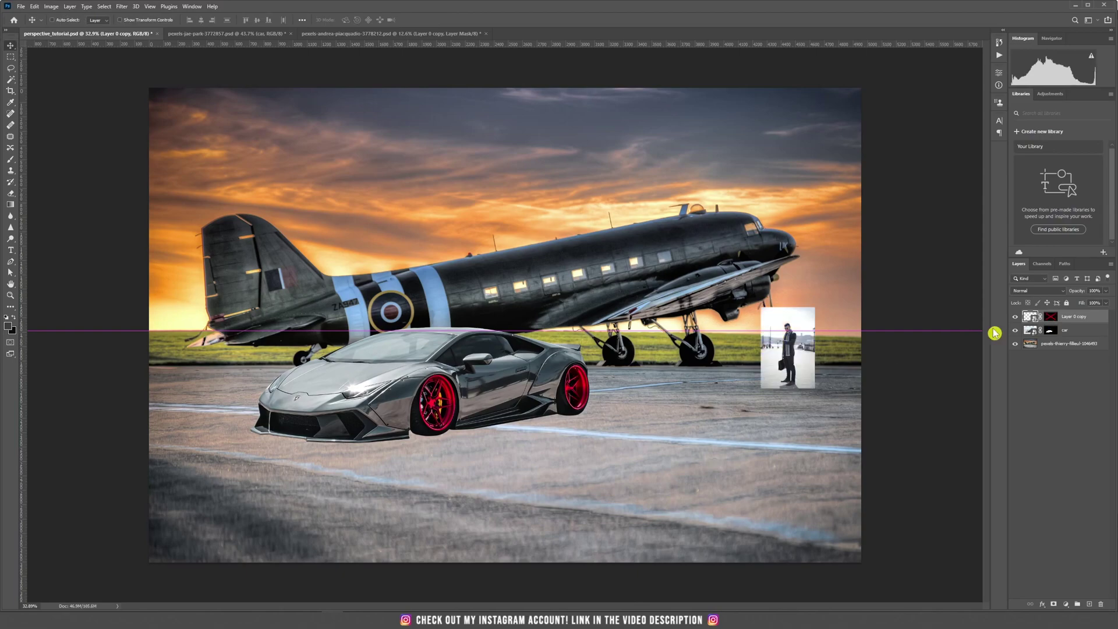
pyautogui.scroll(3, 791, 368)
pyautogui.scroll(3, 791, 367)
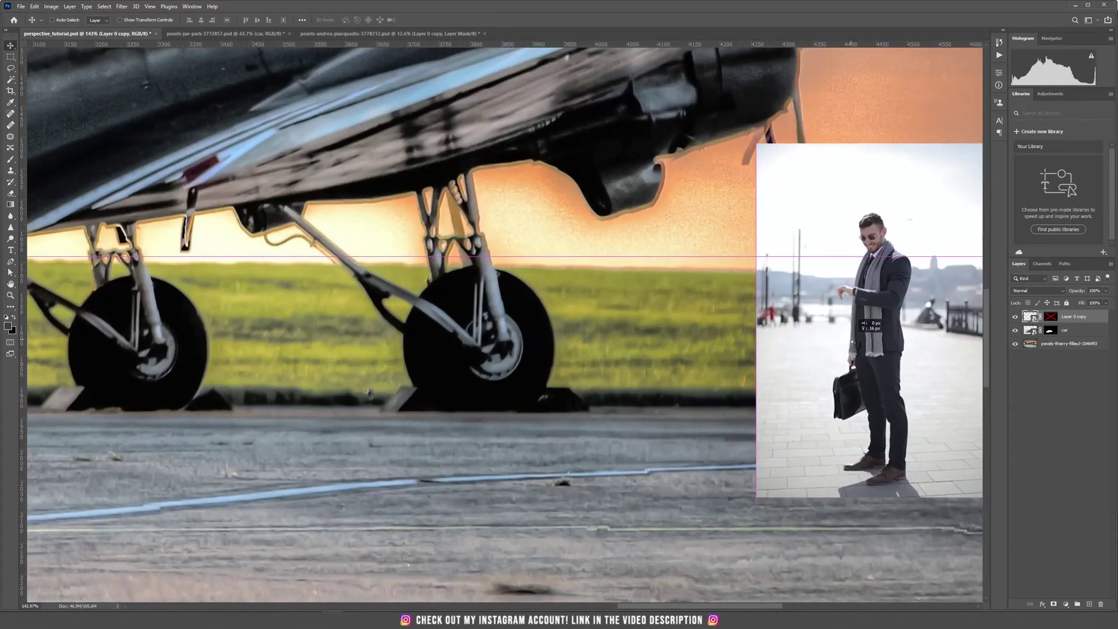
pyautogui.moveTo(852, 342); pyautogui.dragTo(840, 294)
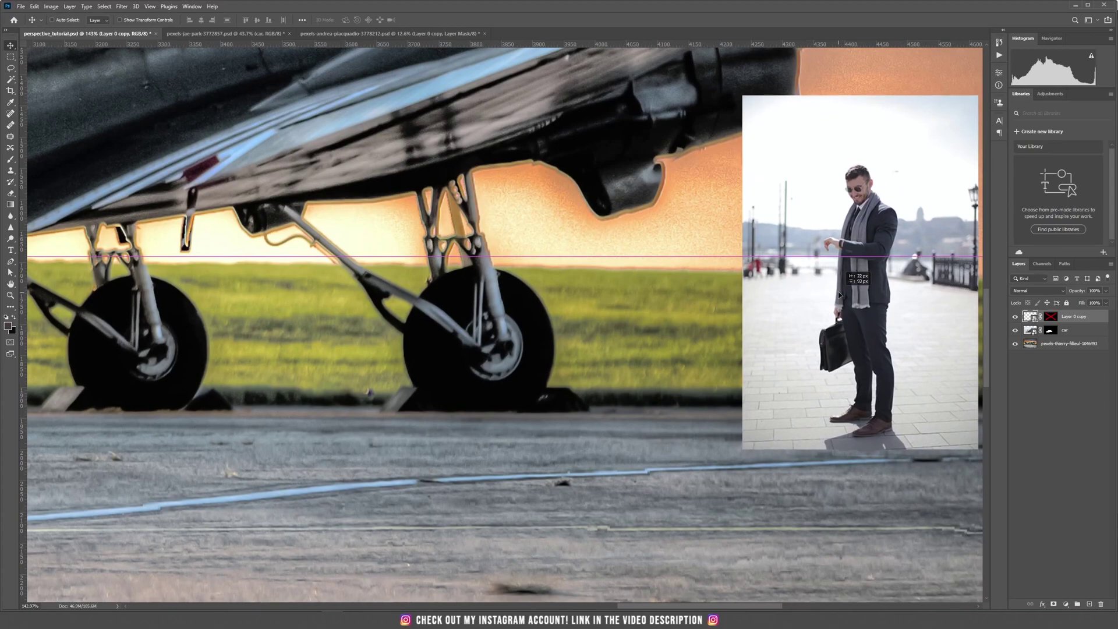
pyautogui.scroll(-3, 840, 296)
pyautogui.keyDown('shift'); pyautogui.click(1050, 316); pyautogui.keyUp('shift')
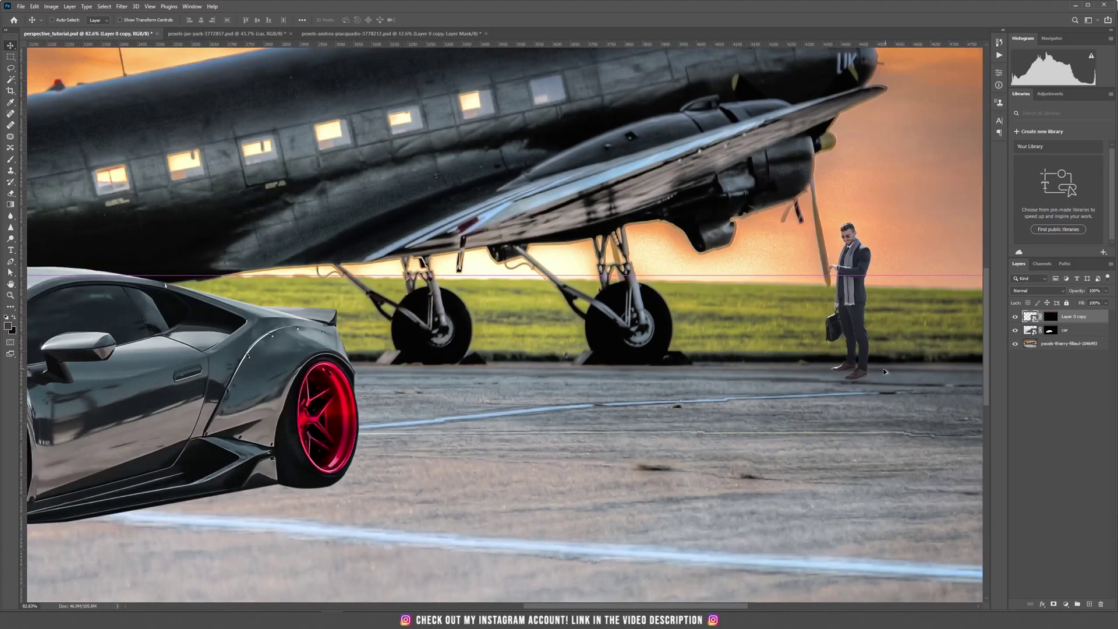
pyautogui.scroll(-3, 886, 373)
pyautogui.scroll(-1, 821, 377)
pyautogui.scroll(1, 779, 373)
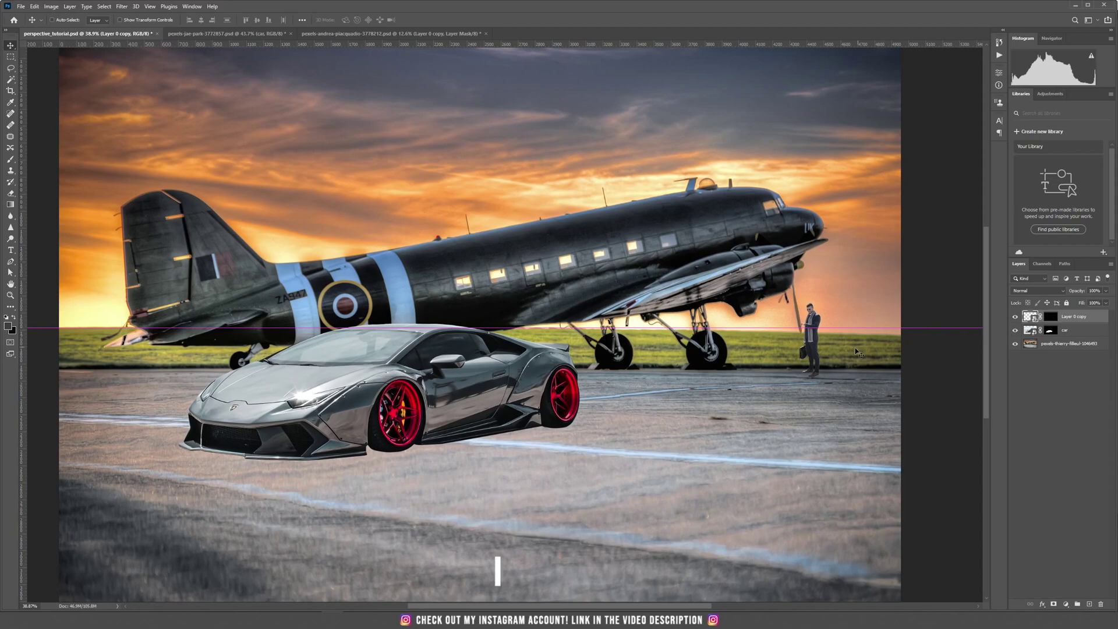
# Try enlarging the man, cancel, redo the larger size, then nudge him up and re-mask him
pyautogui.hotkey('ctrl', 't')
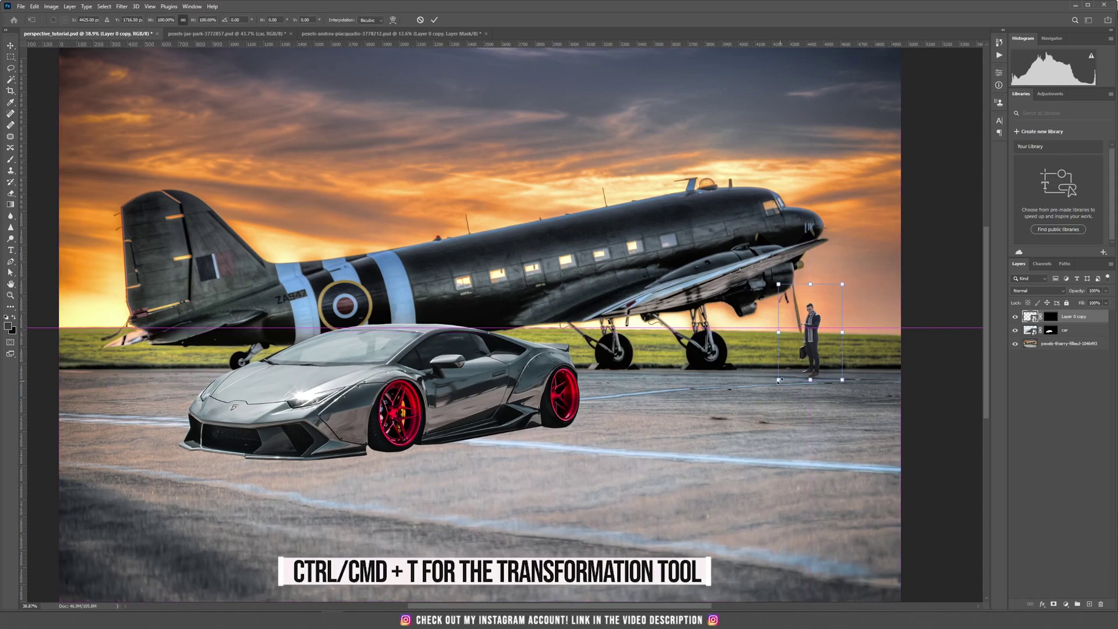
pyautogui.moveTo(779, 381); pyautogui.dragTo(674, 528)
pyautogui.moveTo(803, 342); pyautogui.dragTo(618, 374)
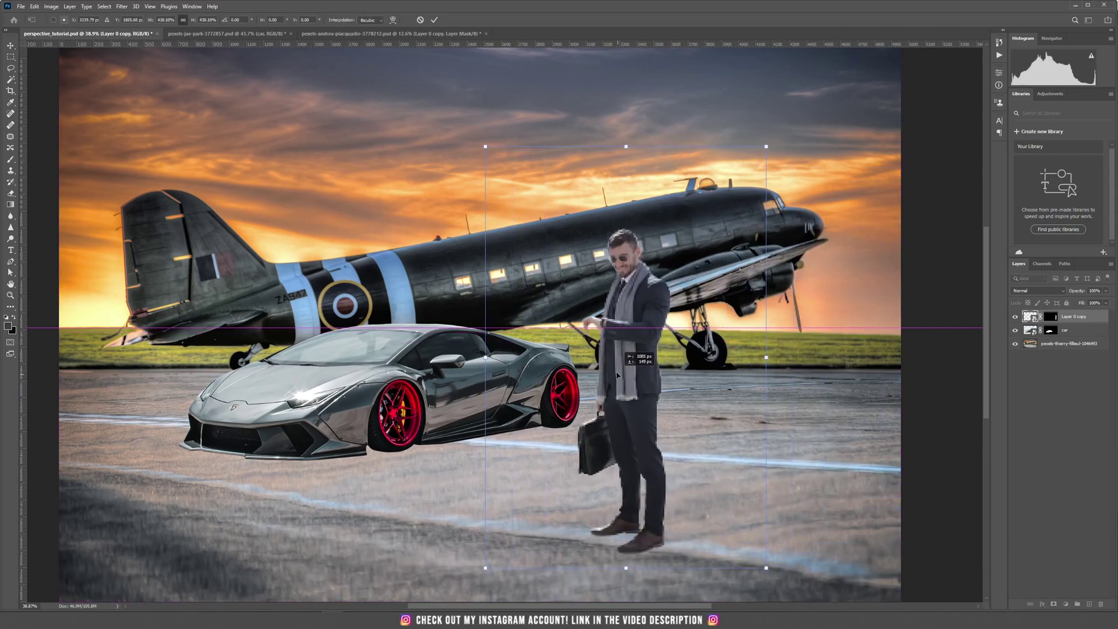
pyautogui.press('Escape')
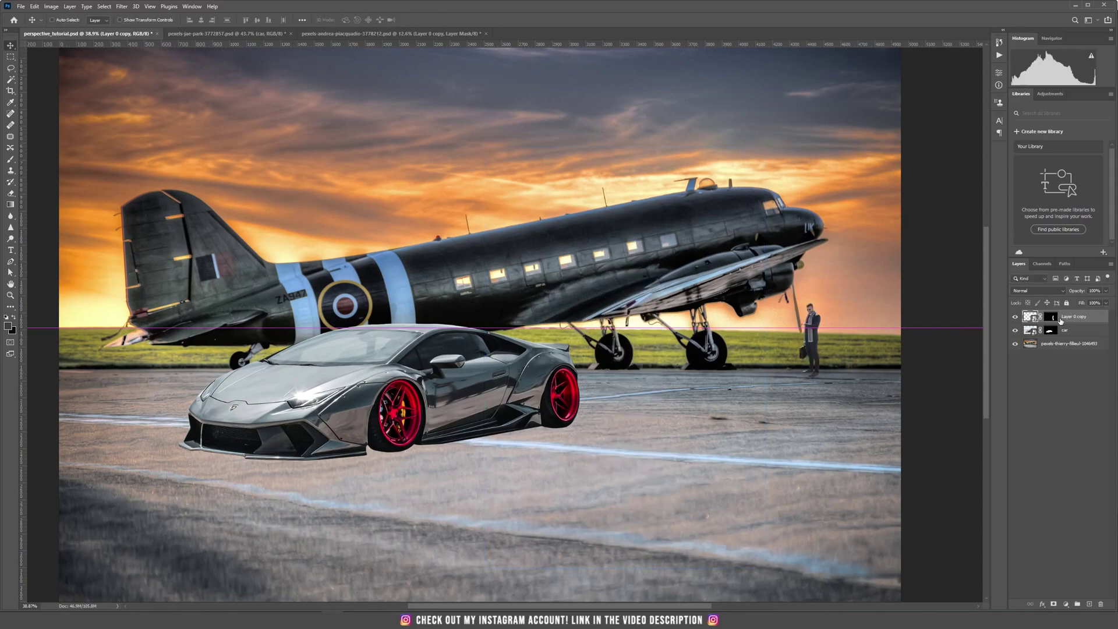
pyautogui.hotkey('ctrl', 'shift', 'z')
pyautogui.keyDown('shift'); pyautogui.click(1051, 316); pyautogui.keyUp('shift')
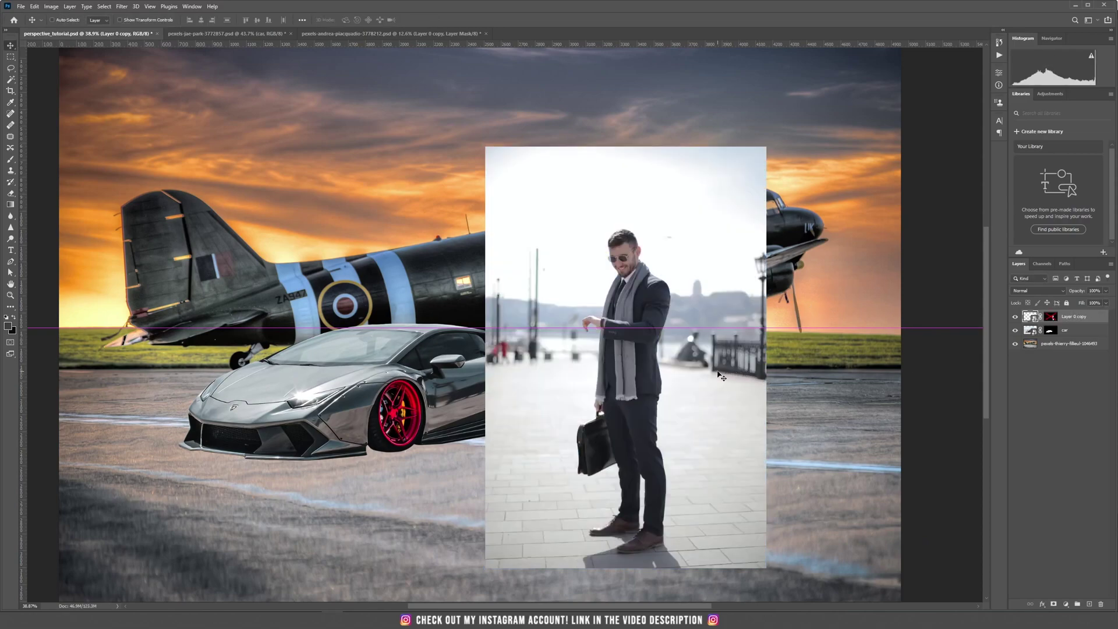
pyautogui.moveTo(720, 376); pyautogui.dragTo(719, 363)
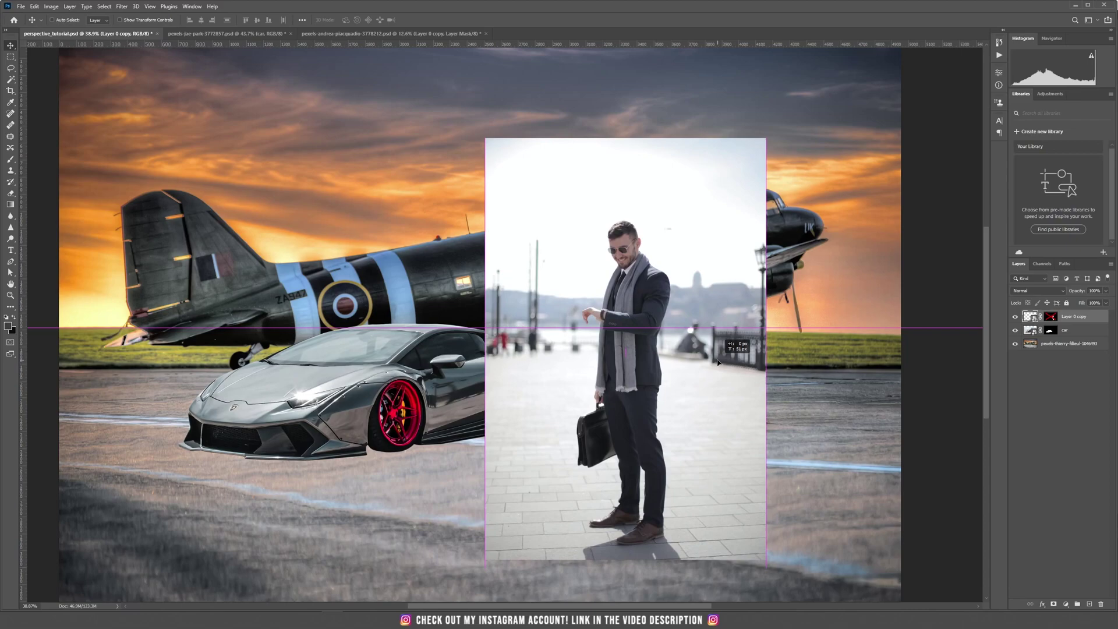
pyautogui.keyDown('shift'); pyautogui.click(1051, 316); pyautogui.keyUp('shift')
pyautogui.scroll(-1, 603, 371)
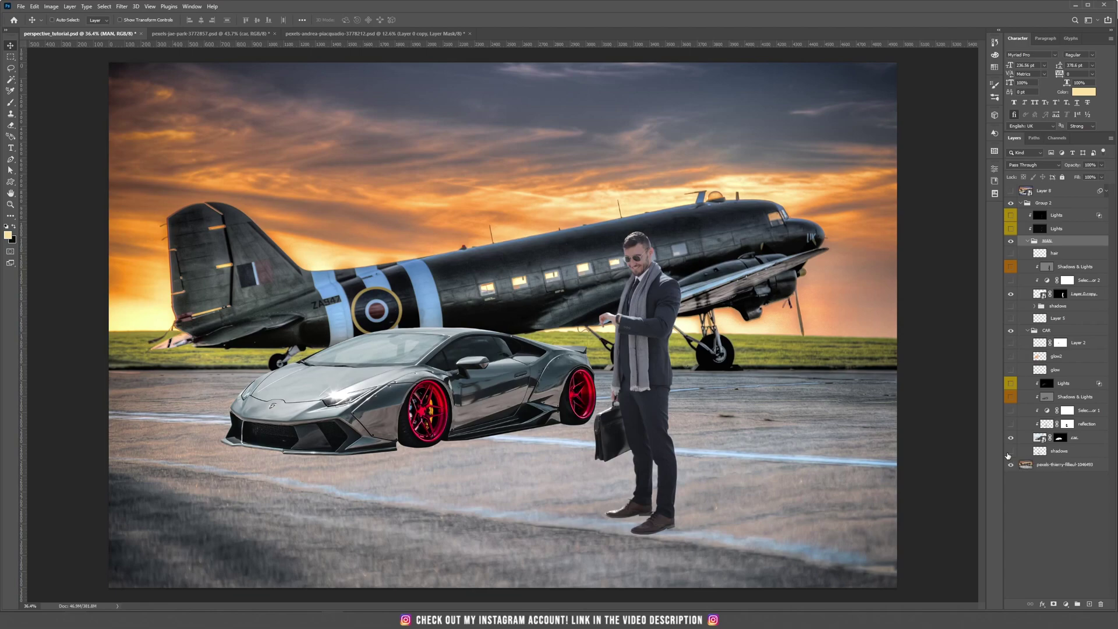
# Show the car's ground shadow, reflection and Selective Color 1 layers
pyautogui.click(1011, 452)
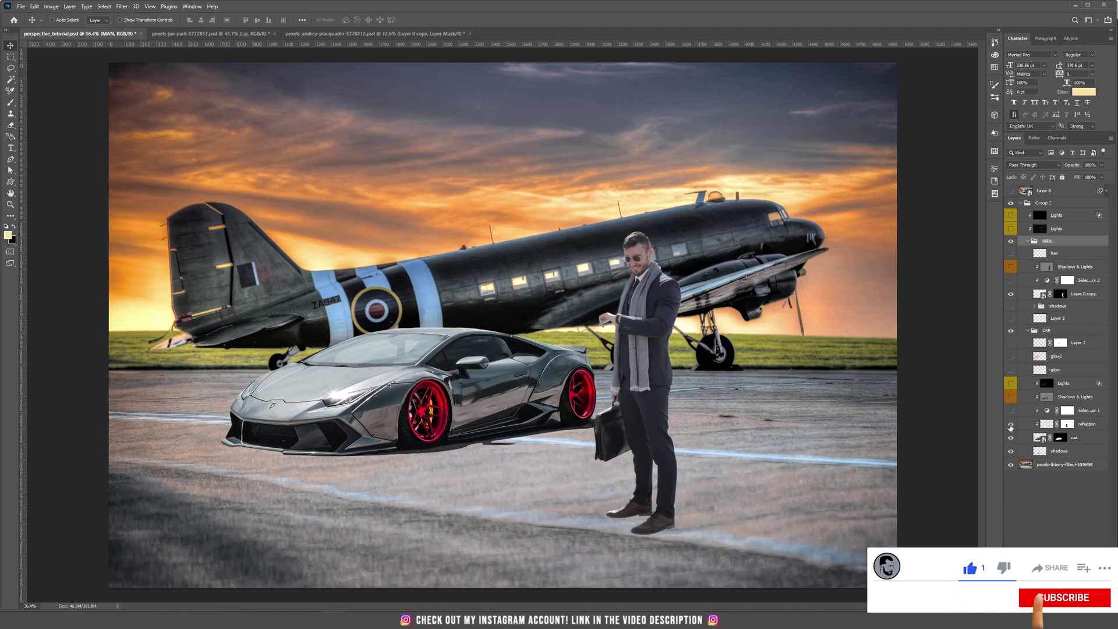
pyautogui.click(1011, 426)
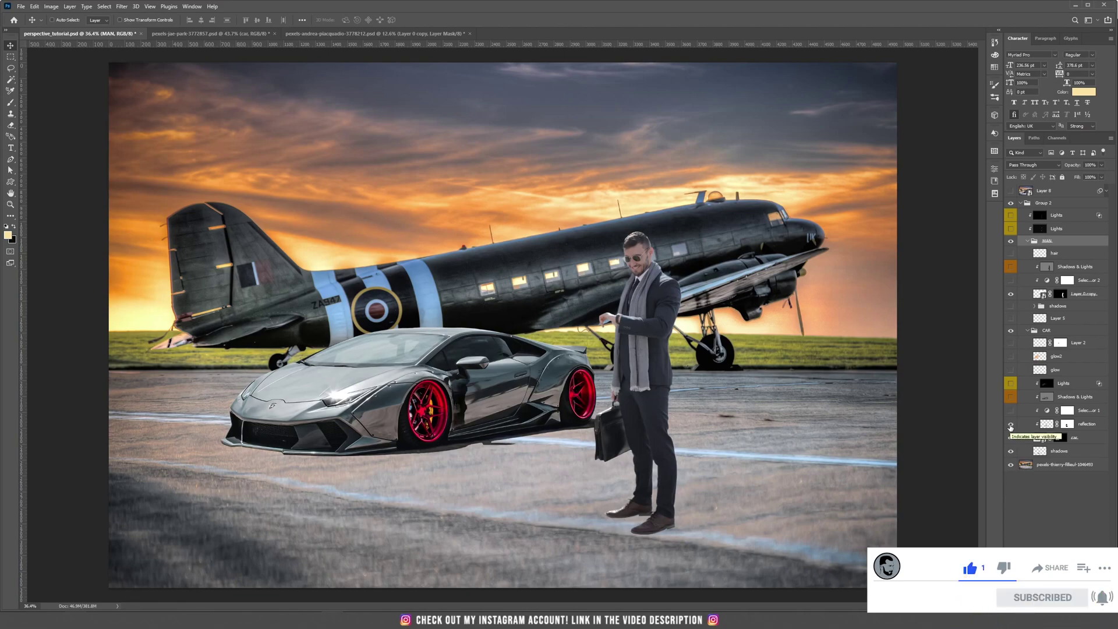
pyautogui.click(1011, 410)
pyautogui.click(1084, 411)
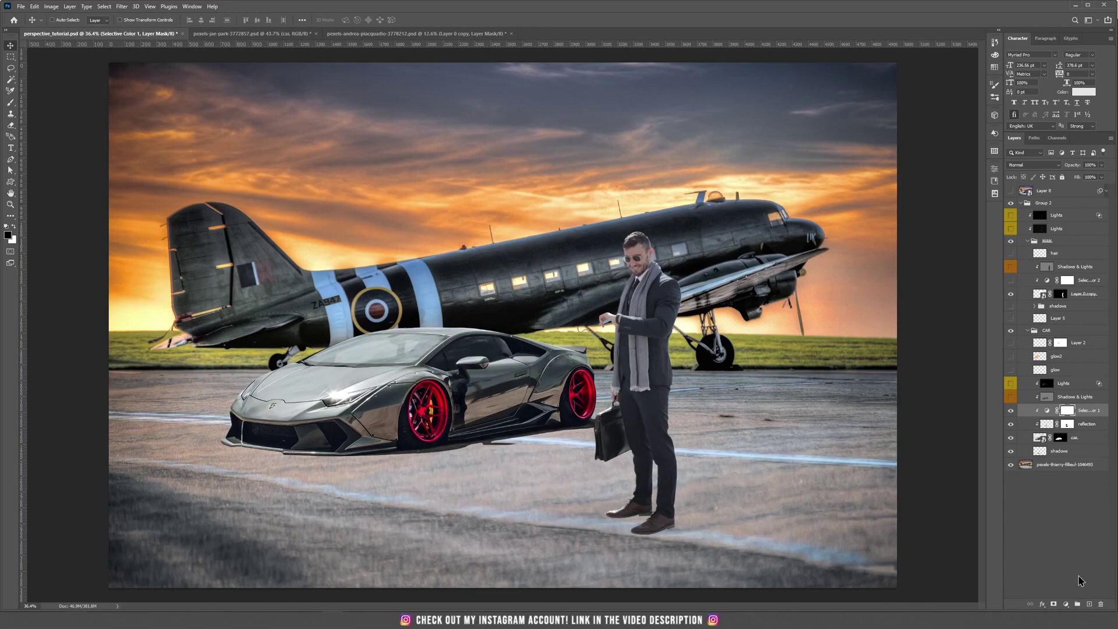
pyautogui.click(1067, 604)
pyautogui.click(1027, 559)
# Turn on the car's Shadows & Lights, Lights, glow and glow2 layers
pyautogui.click(1012, 397)
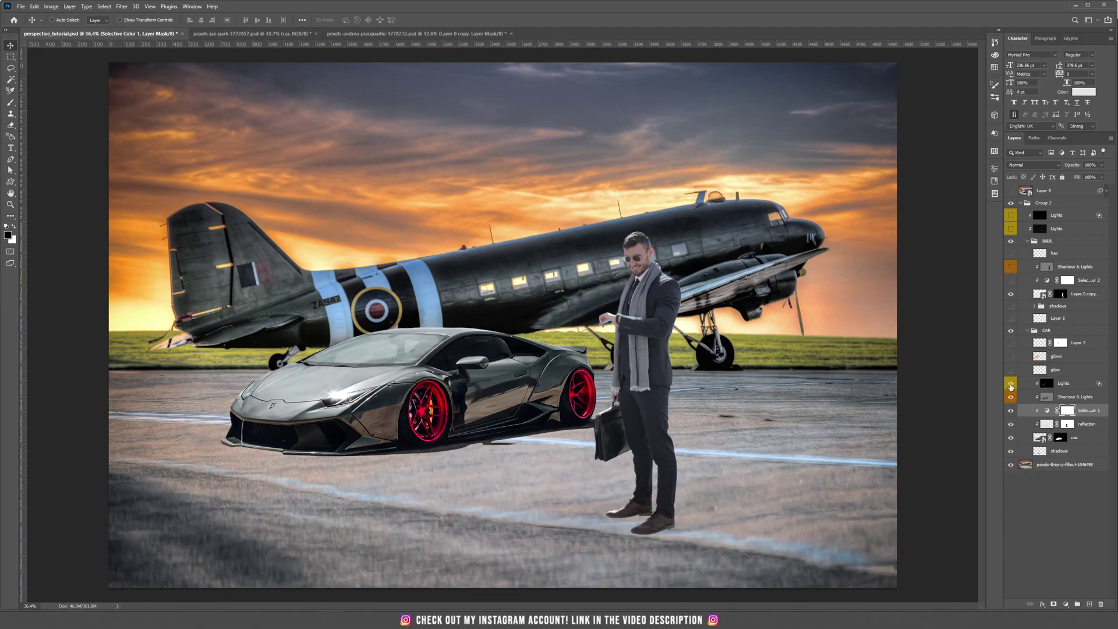
pyautogui.click(1011, 383)
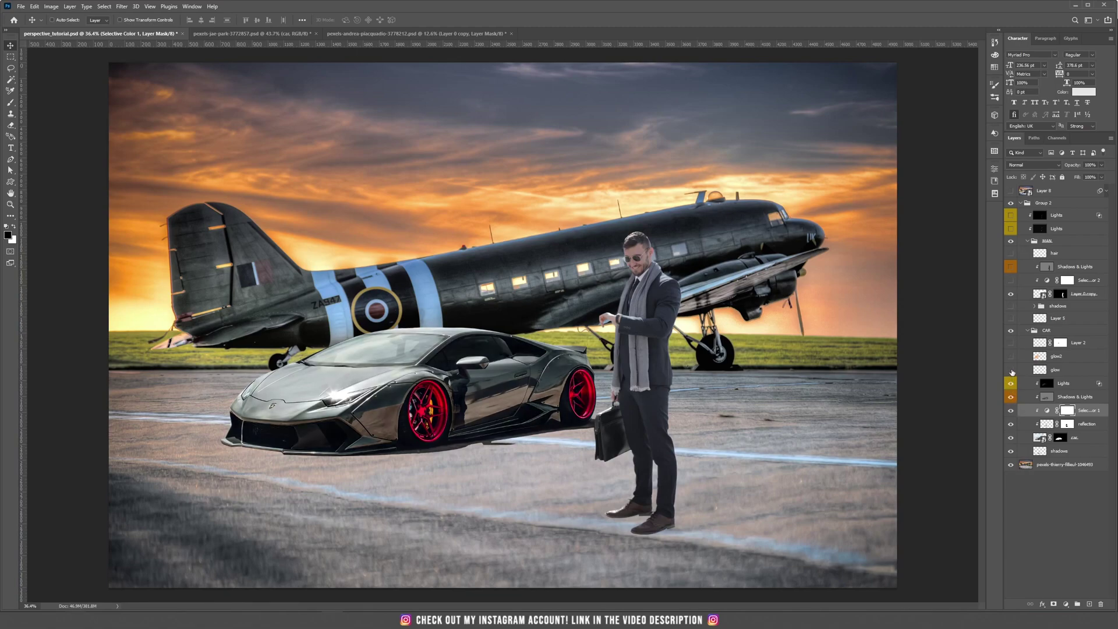
pyautogui.click(1011, 370)
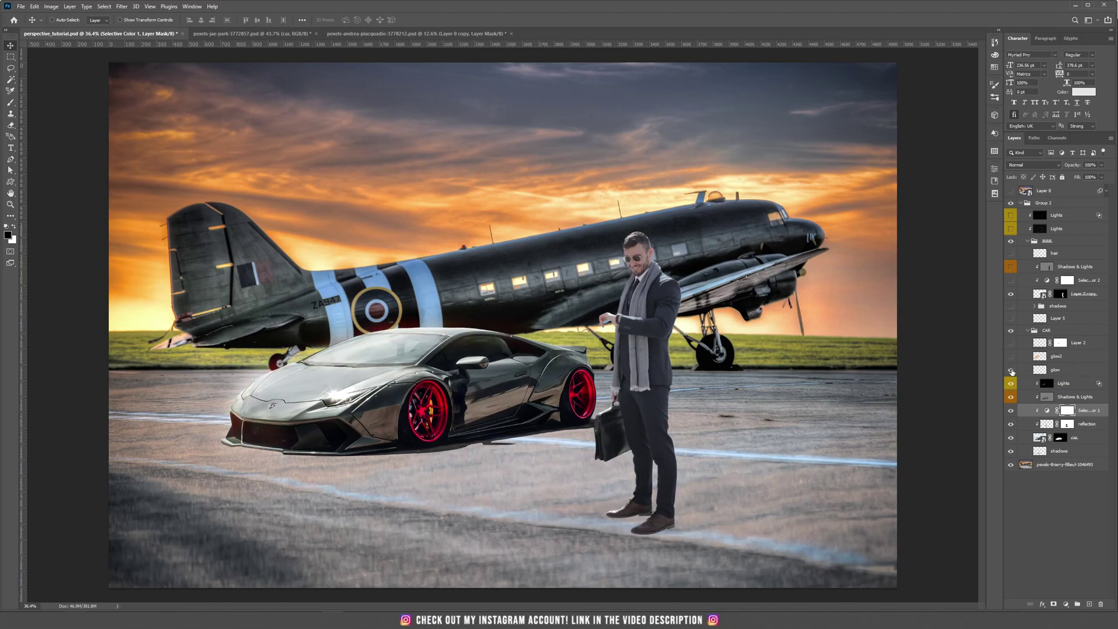
pyautogui.click(1011, 358)
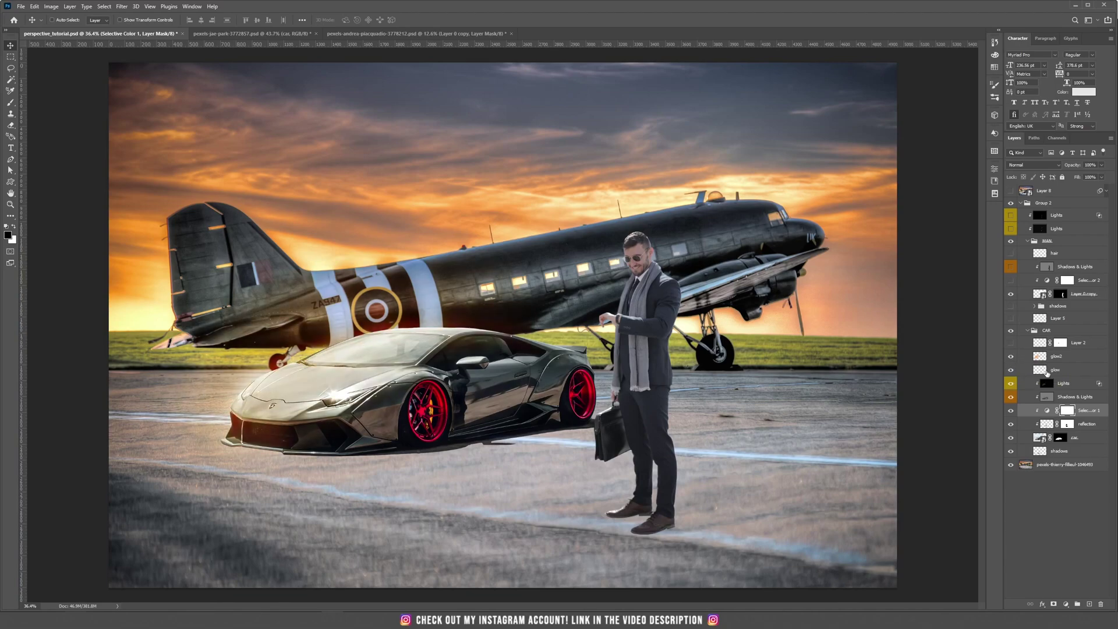
pyautogui.click(1055, 373)
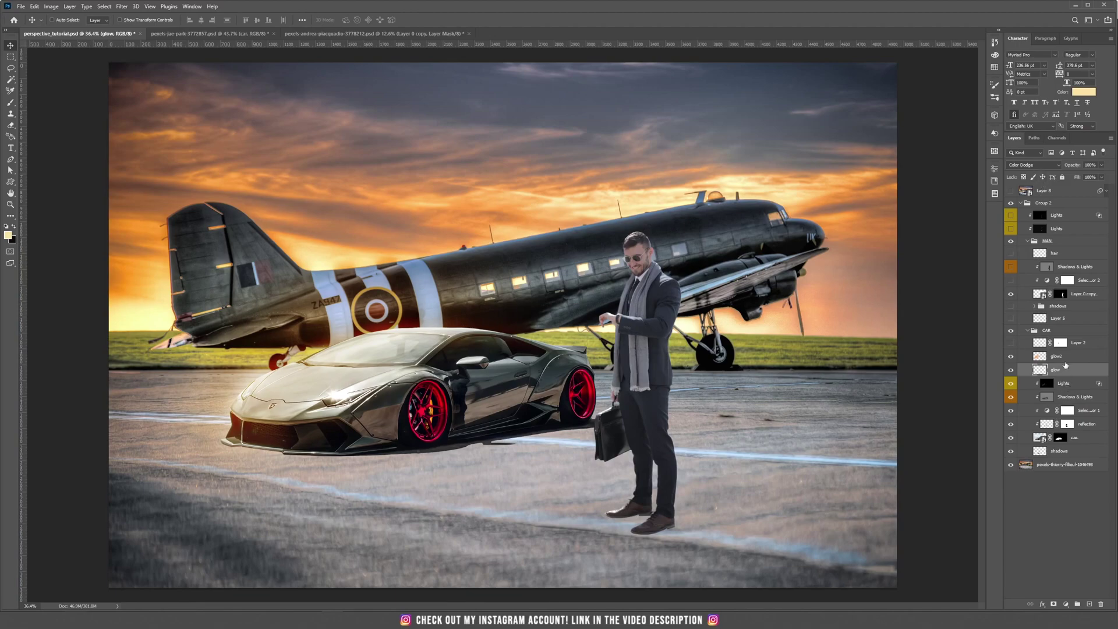
# Select Layer 2 and show its yellow-green reflection on the car's windshield
pyautogui.click(1066, 358)
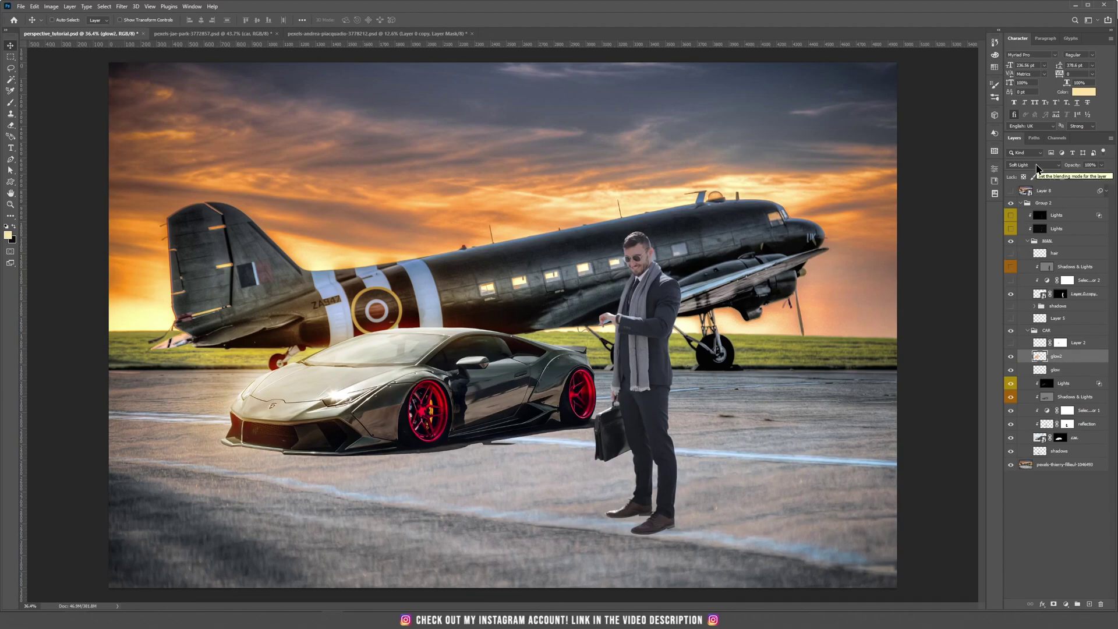
pyautogui.click(1077, 342)
pyautogui.scroll(3, 368, 362)
pyautogui.scroll(2, 368, 363)
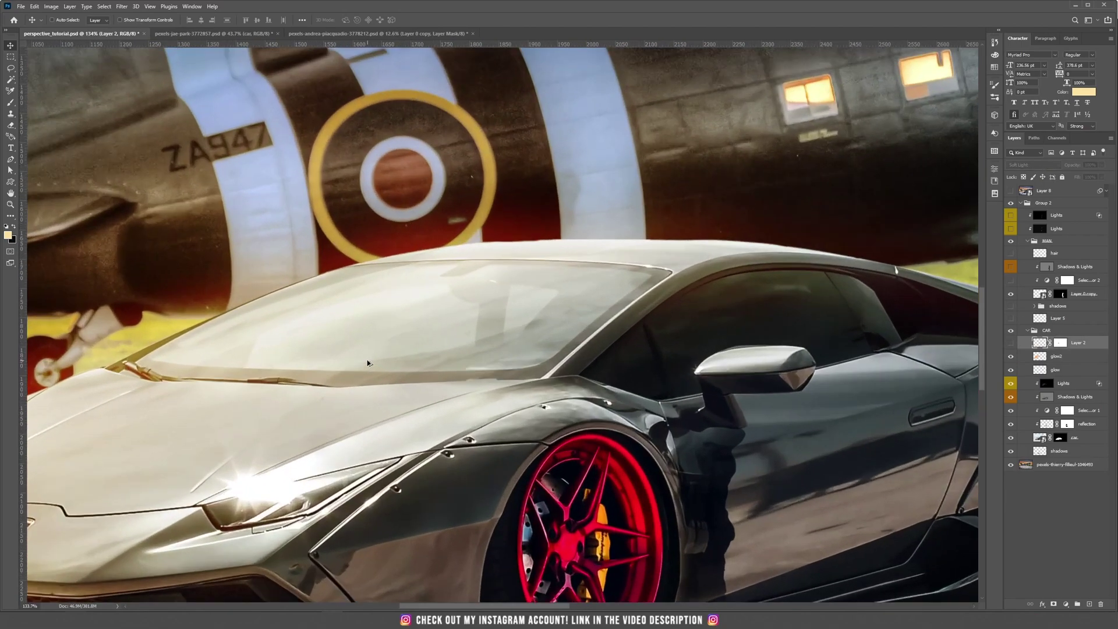
pyautogui.scroll(-2, 368, 363)
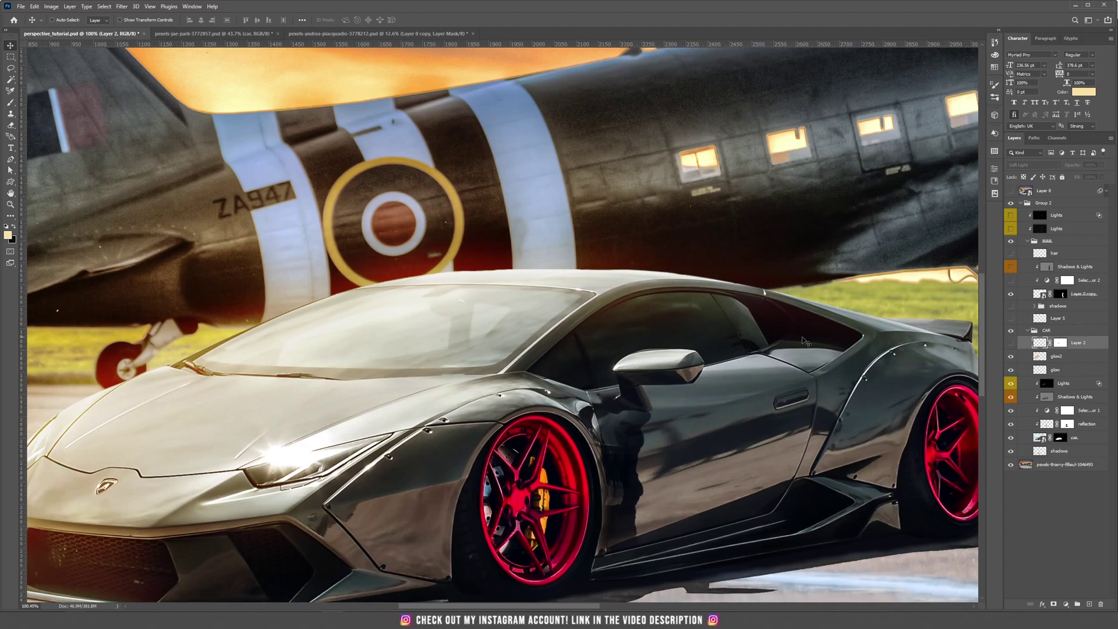
pyautogui.click(1011, 343)
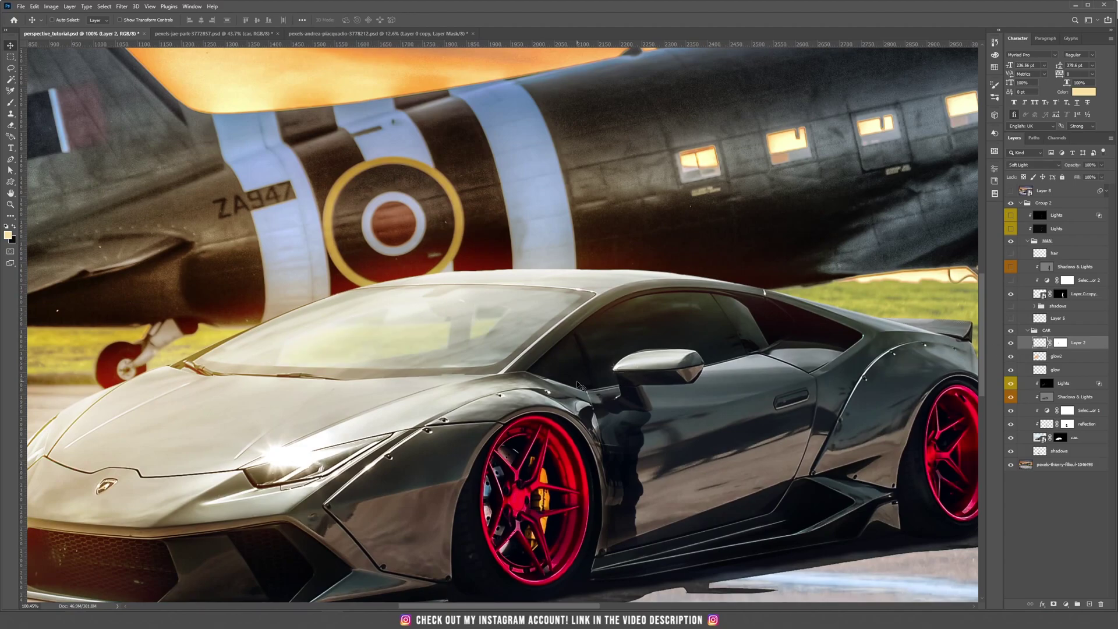
pyautogui.scroll(-5, 577, 385)
pyautogui.scroll(1, 578, 385)
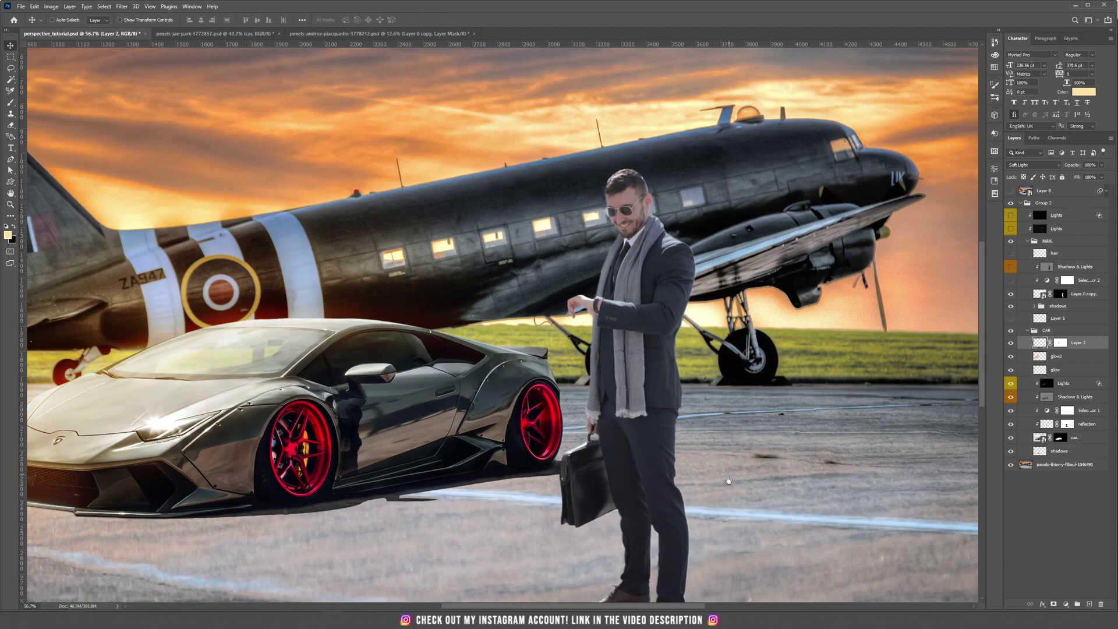
pyautogui.scroll(-3, 728, 480)
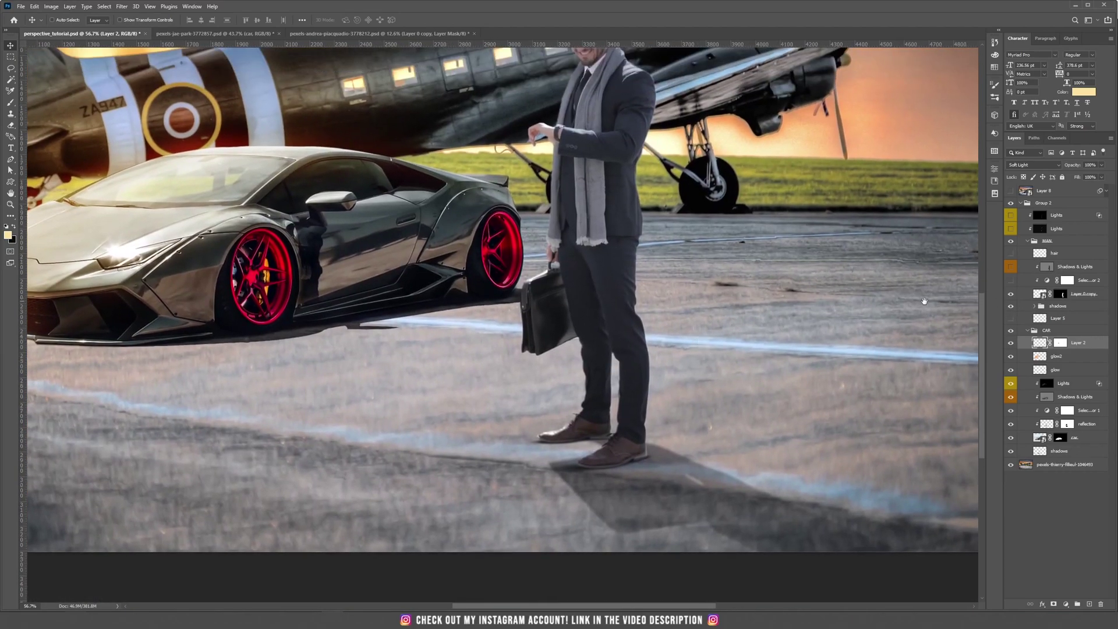
pyautogui.scroll(2, 924, 301)
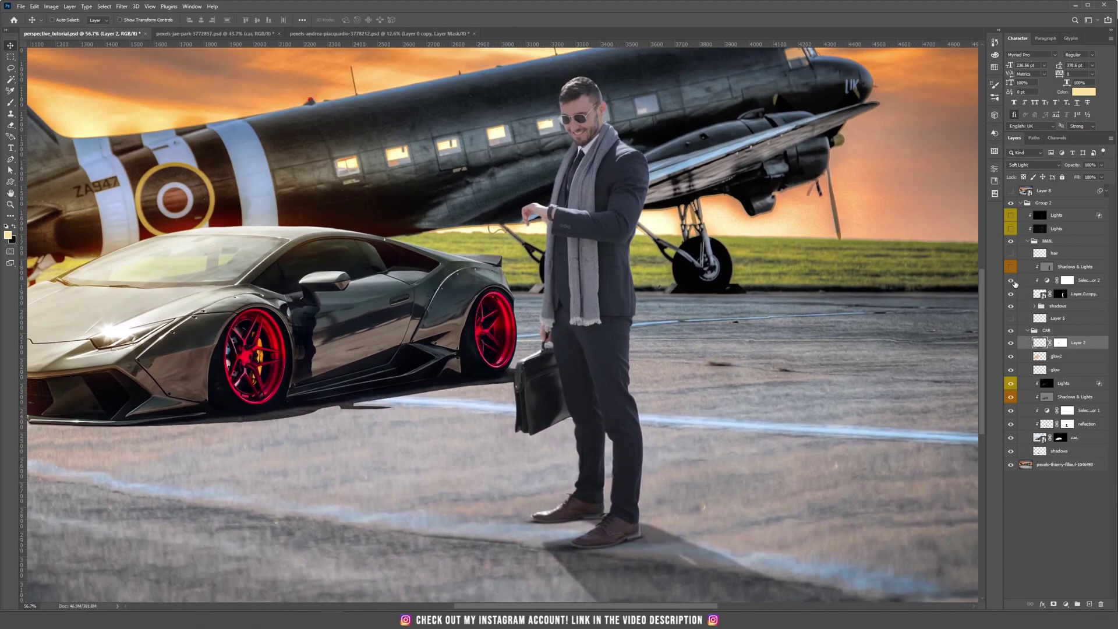
# Enable the man's Selective Color 2 and Shadows & Lights, and compare the hair layer on and off
pyautogui.click(1012, 280)
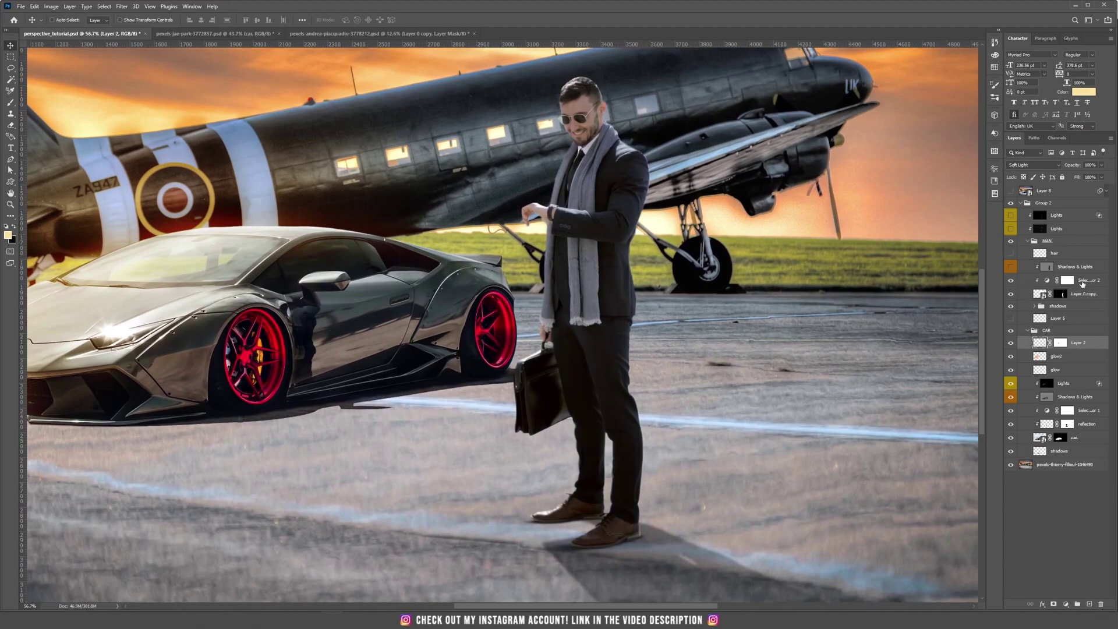
pyautogui.click(1012, 266)
pyautogui.scroll(5, 629, 228)
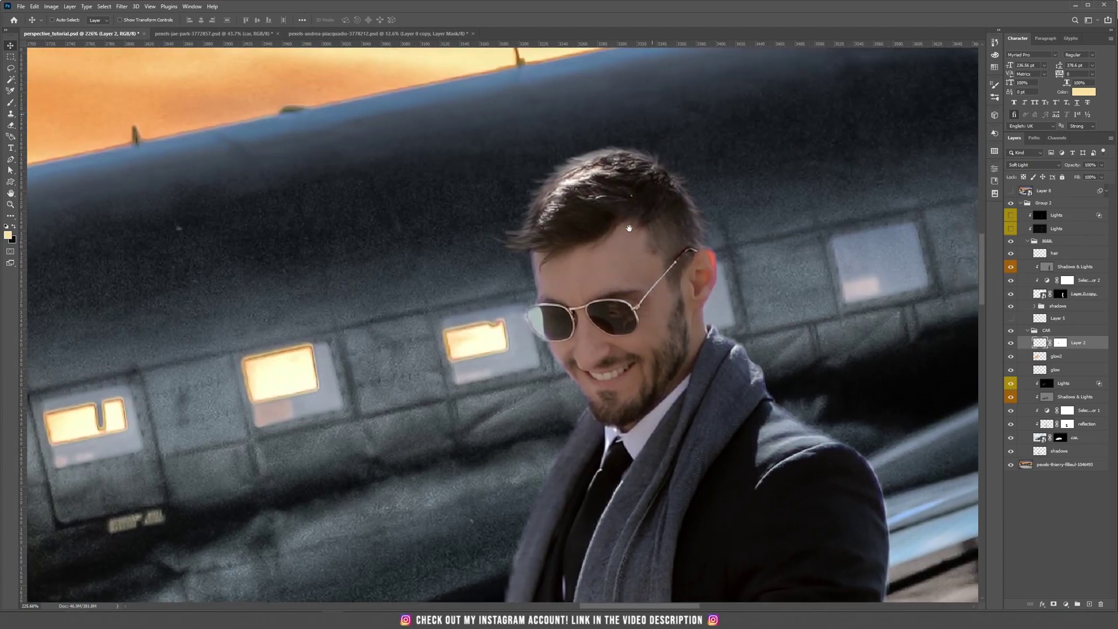
pyautogui.click(1013, 252)
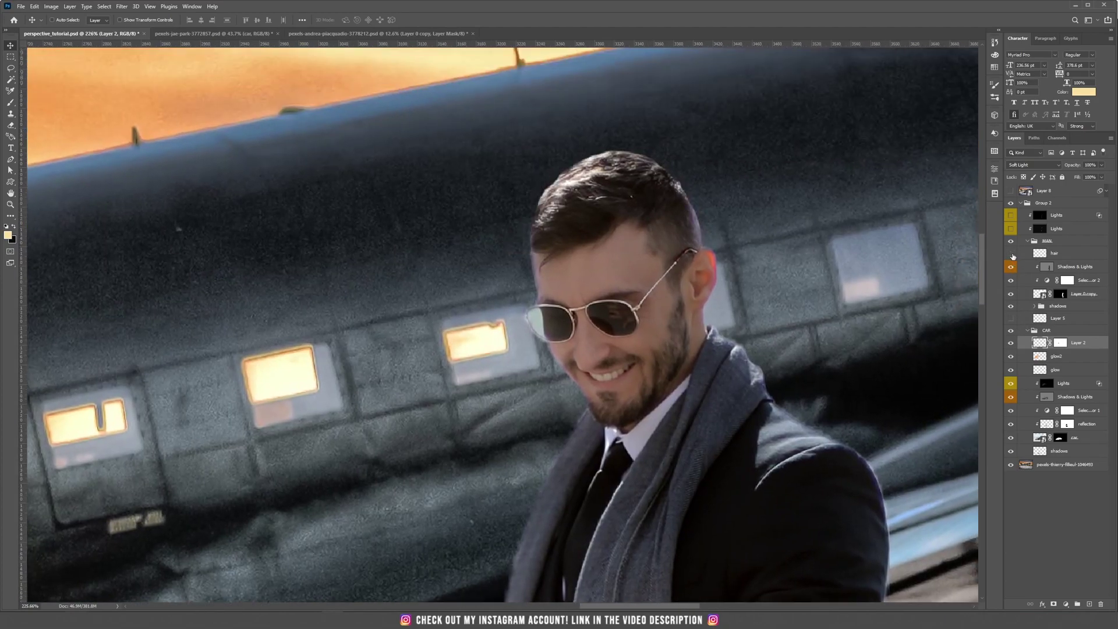
pyautogui.click(1013, 253)
pyautogui.click(1013, 253)
pyautogui.click(1012, 253)
# Switch on Layer 5 and Lights to brighten the man, viewing the whole scene
pyautogui.hotkey('ctrl', '0')
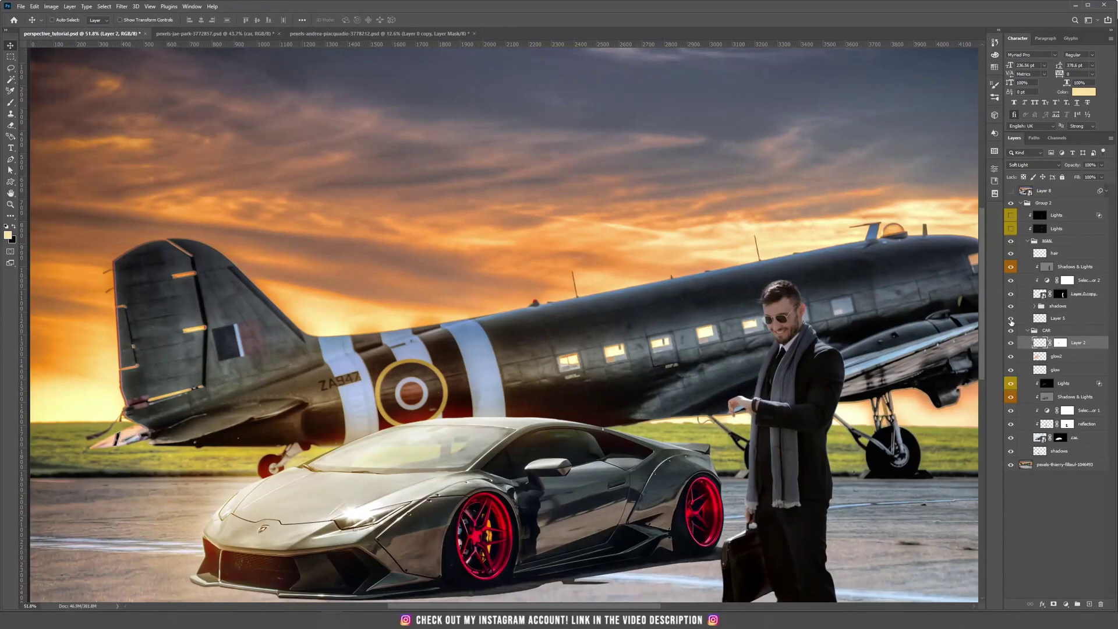
pyautogui.click(1011, 319)
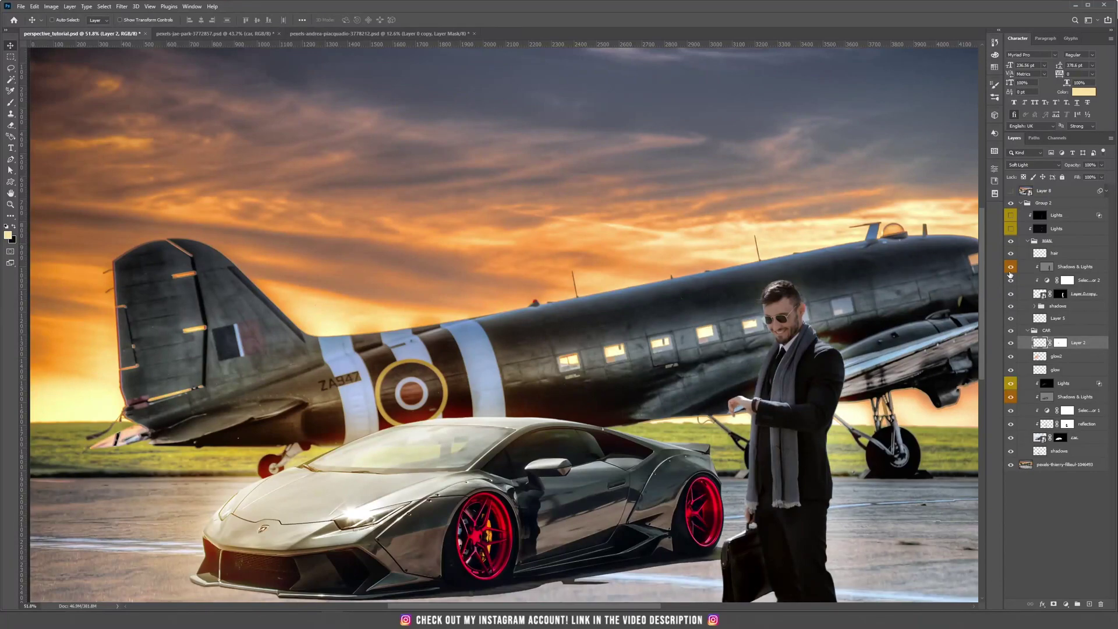
pyautogui.click(1010, 231)
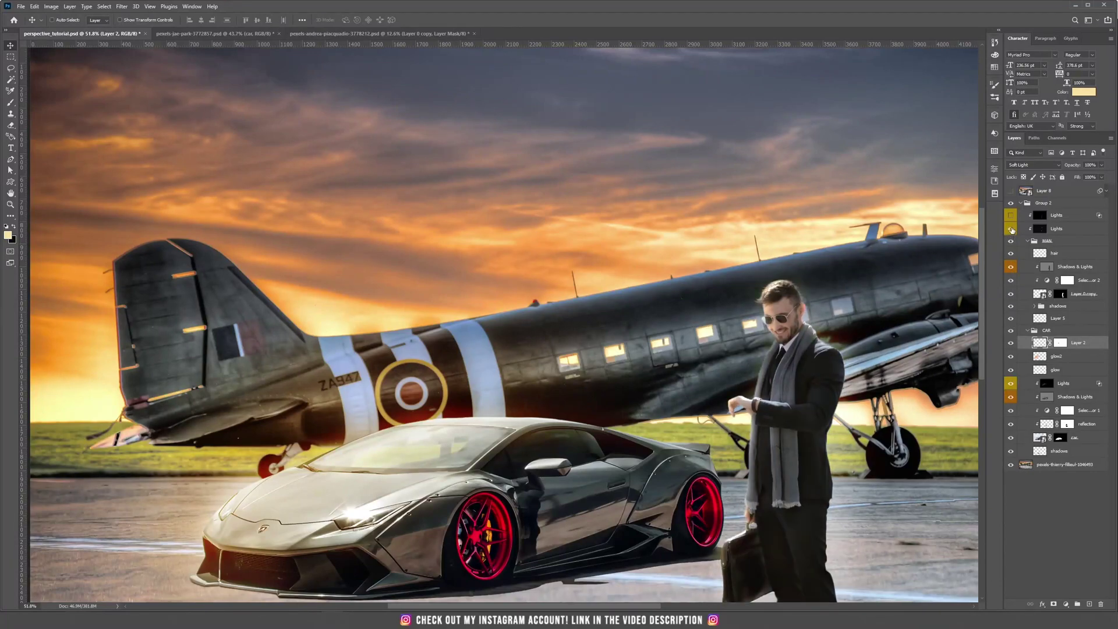
pyautogui.scroll(-3, 671, 275)
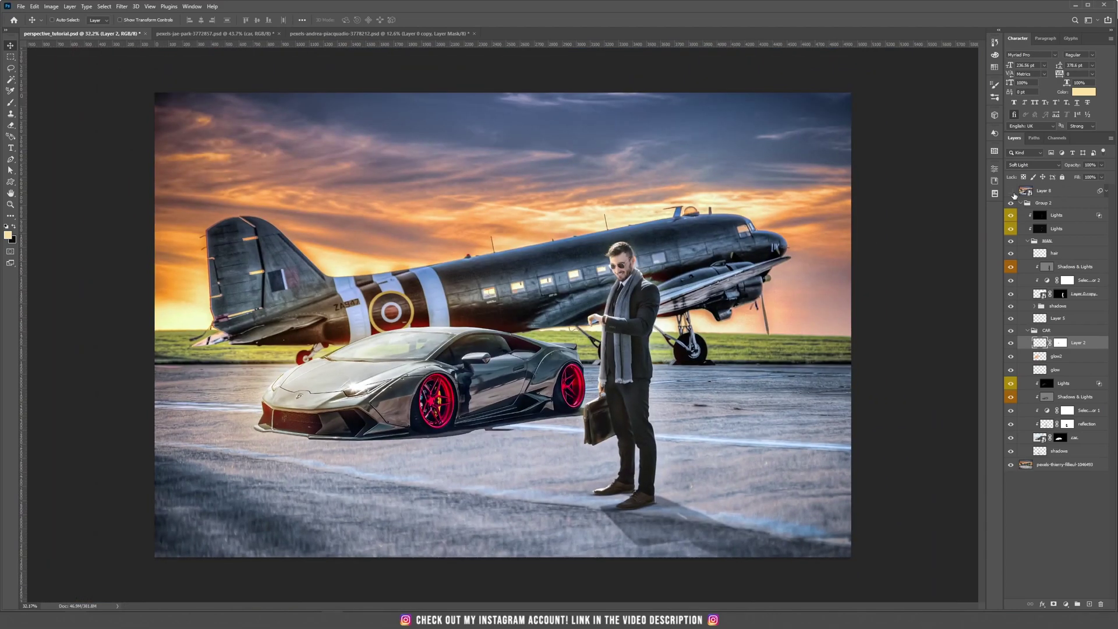
pyautogui.click(1011, 190)
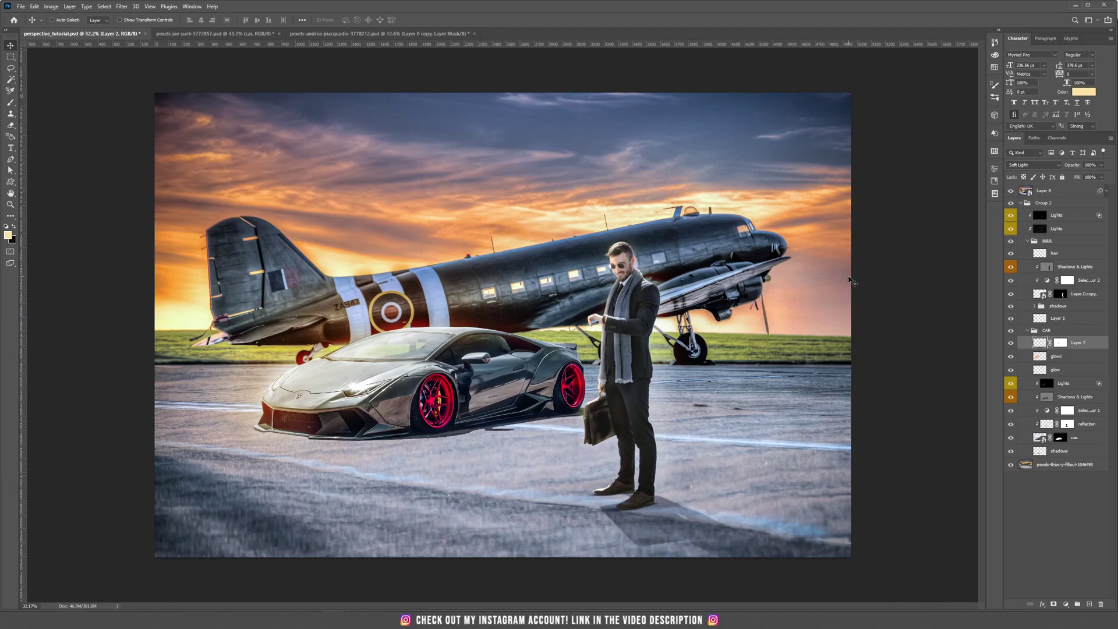